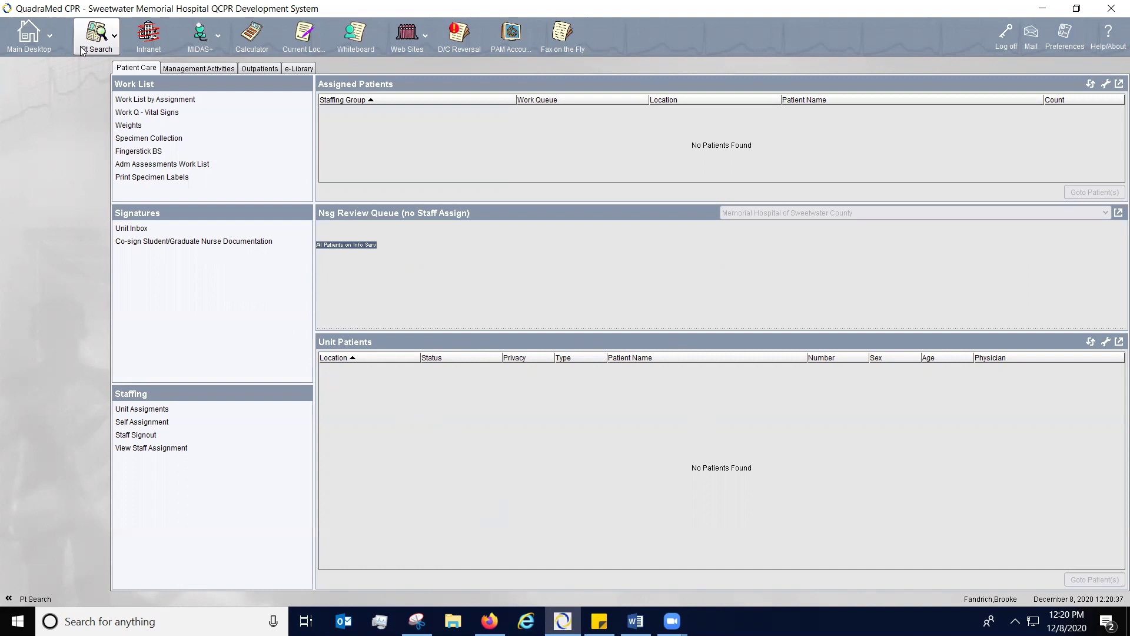
- Open the patient search and view the available patient list categories
click(102, 40)
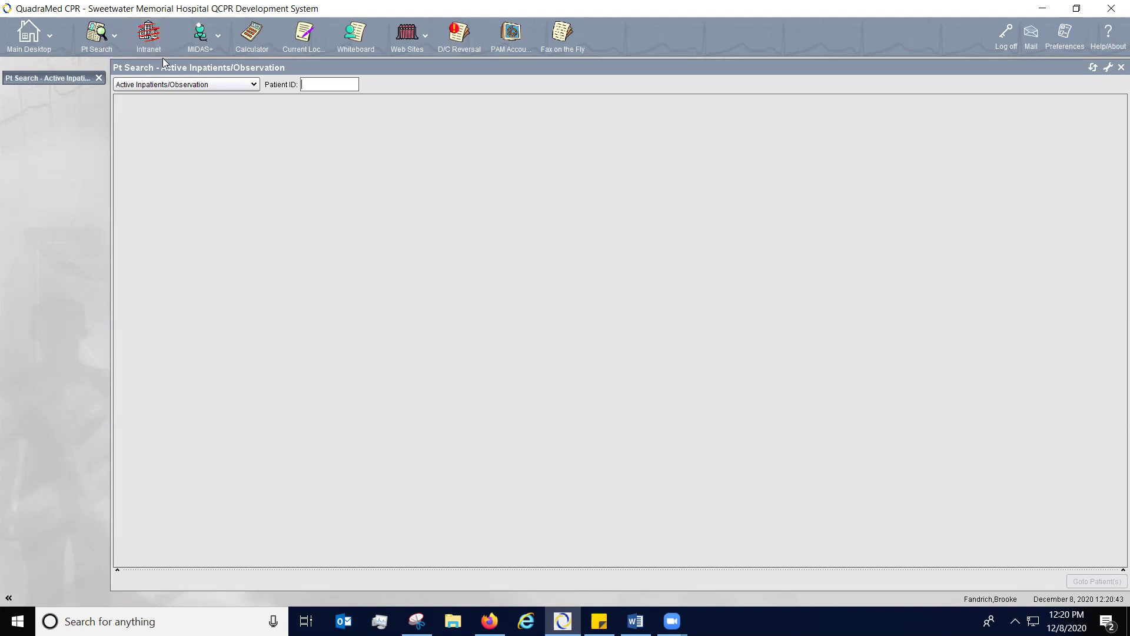
click(254, 85)
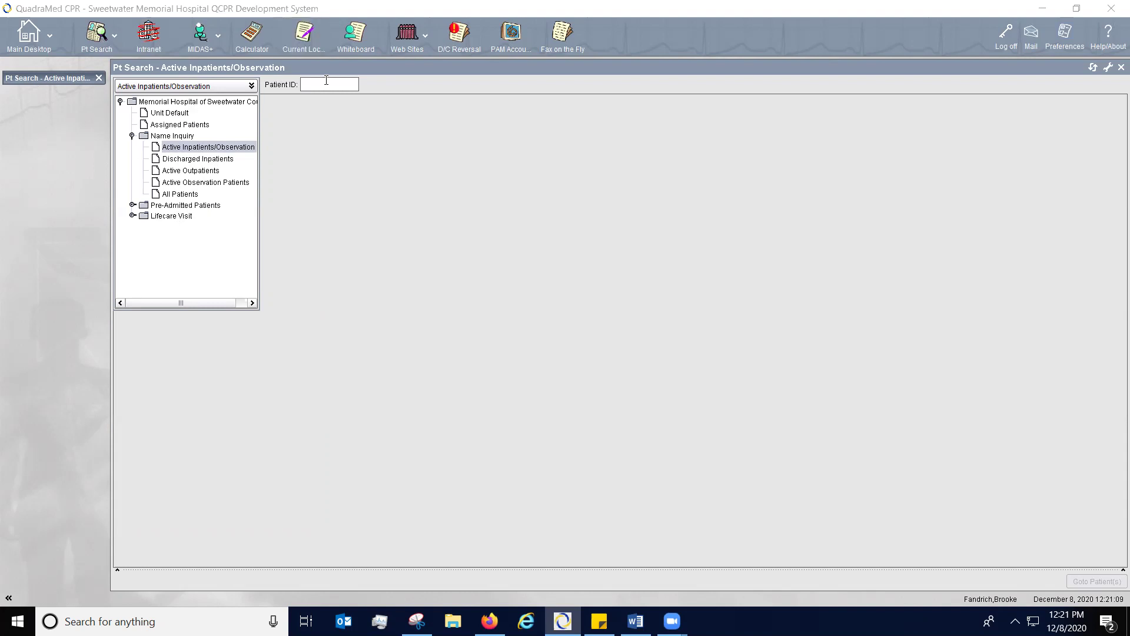
click(326, 83)
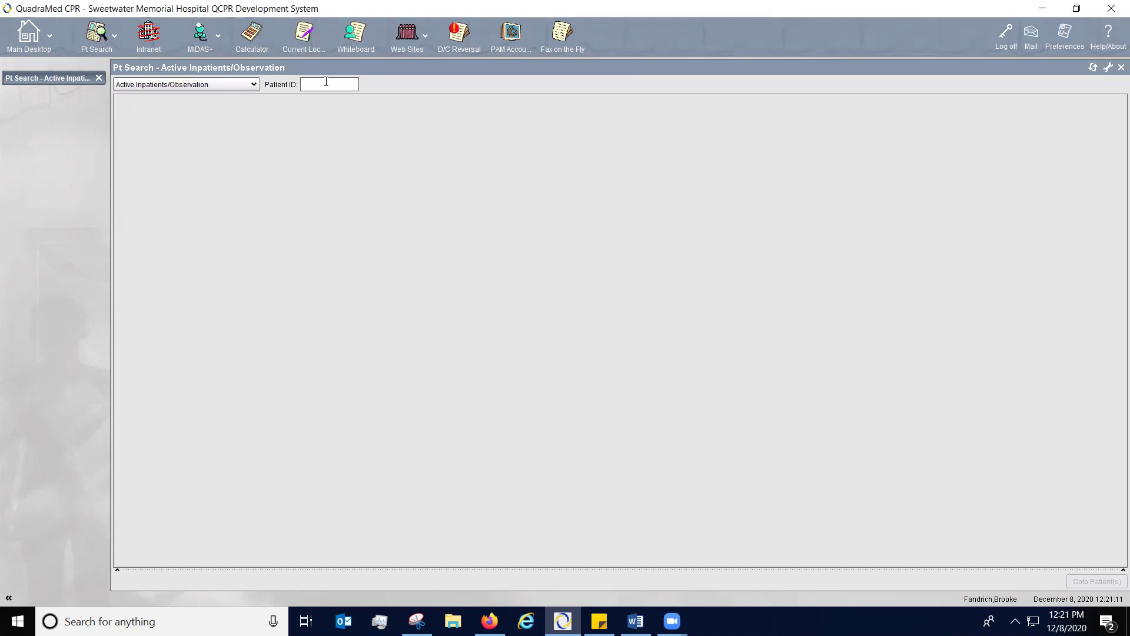
text(9000)
key(BackSpace)
key(BackSpace)
key(BackSpace)
key(BackSpace)
text(v08000)
key(BackSpace)
key(BackSpace)
key(BackSpace)
key(BackSpace)
key(BackSpace)
key(BackSpace)
text(last,firs)
key(BackSpace)
key(BackSpace)
key(BackSpace)
key(BackSpace)
key(BackSpace)
key(BackSpace)
key(BackSpace)
key(BackSpace)
key(BackSpace)
key(BackSpace)
click(101, 76)
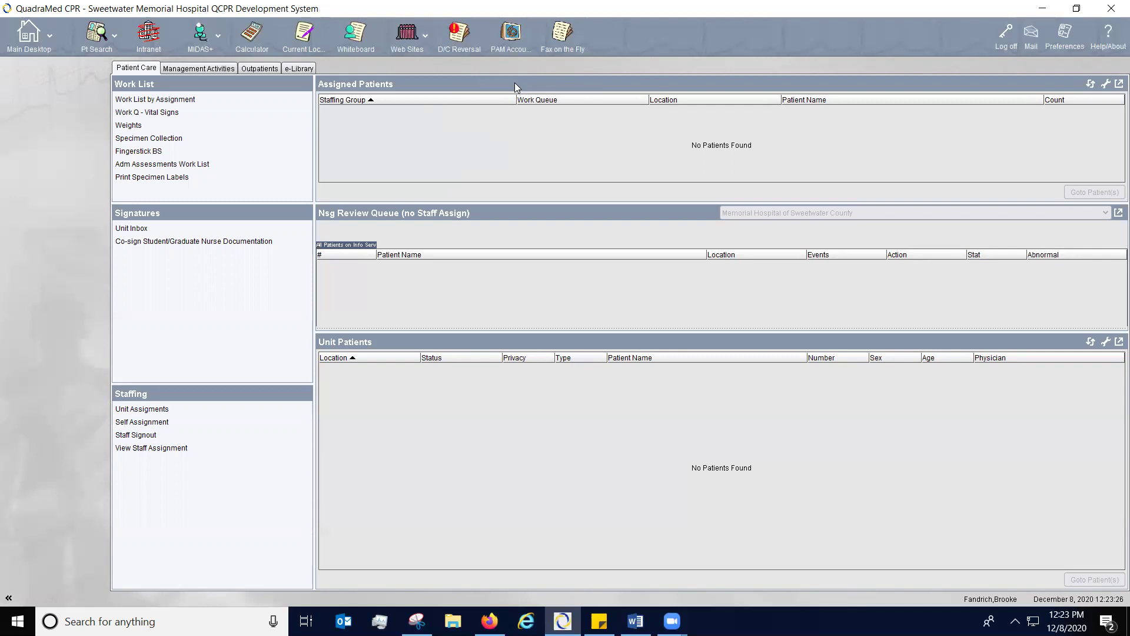
- Search for all active inpatients with "-" and open the chart of the patient in M206-A, accepting the recorded chart access
click(100, 46)
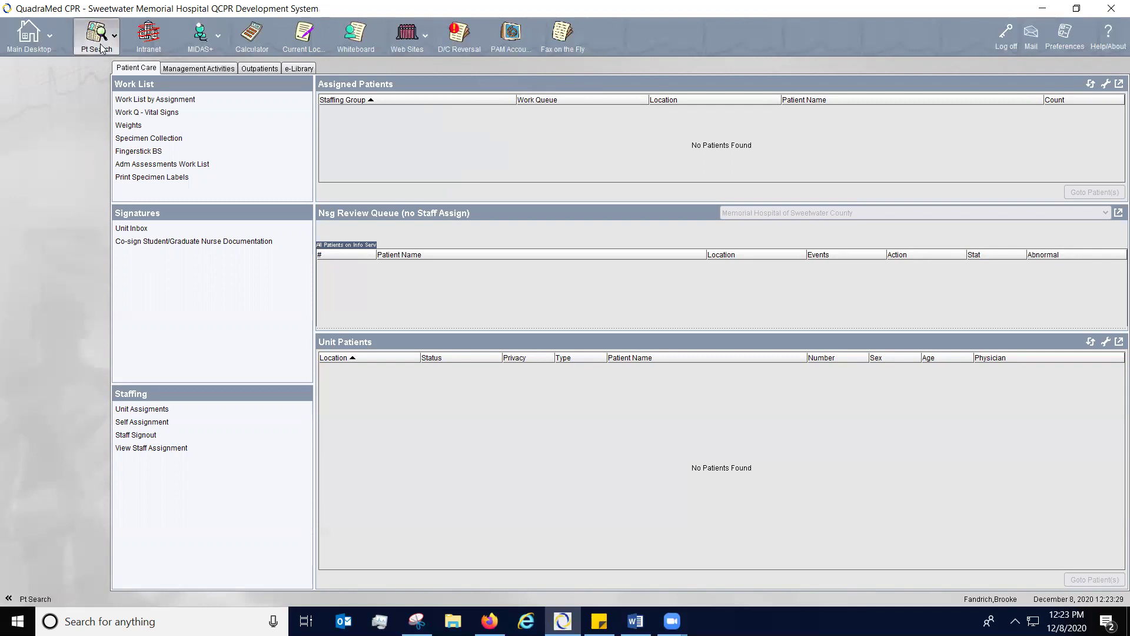
text(-)
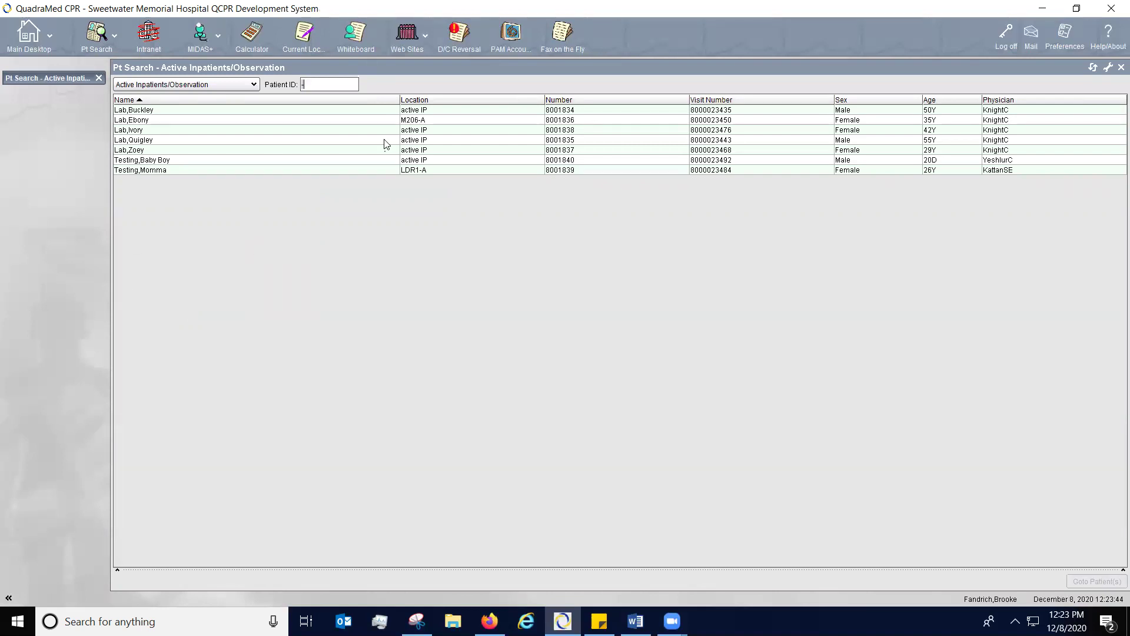
double_click(425, 124)
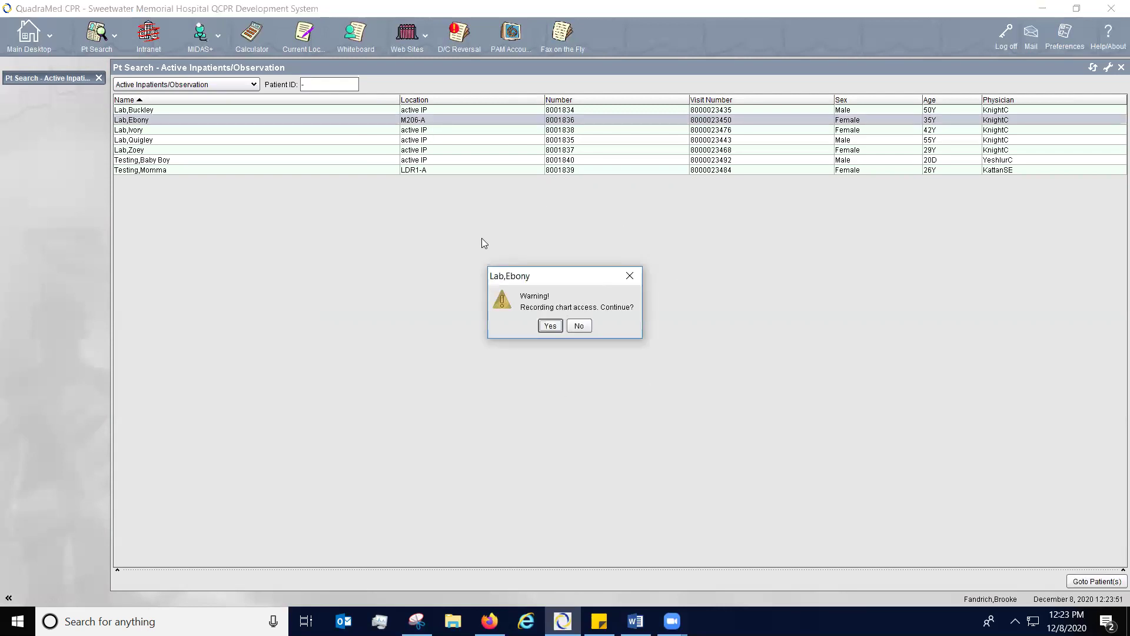
click(548, 325)
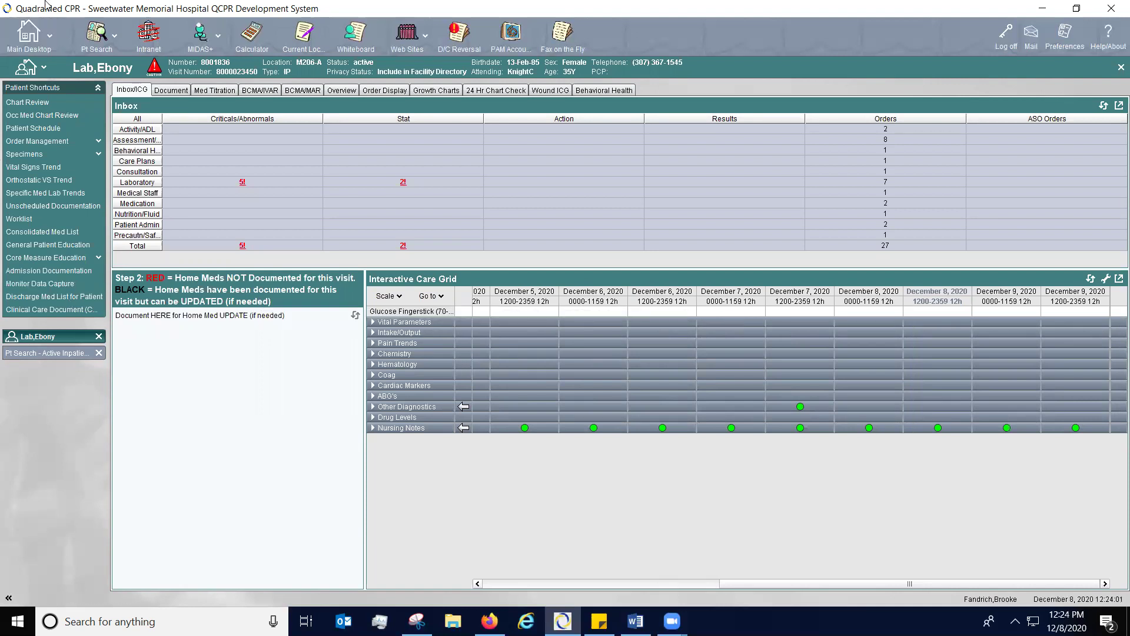
- Go to the main desktop, return to the patient's open chart, and view the allergy cautions
click(33, 35)
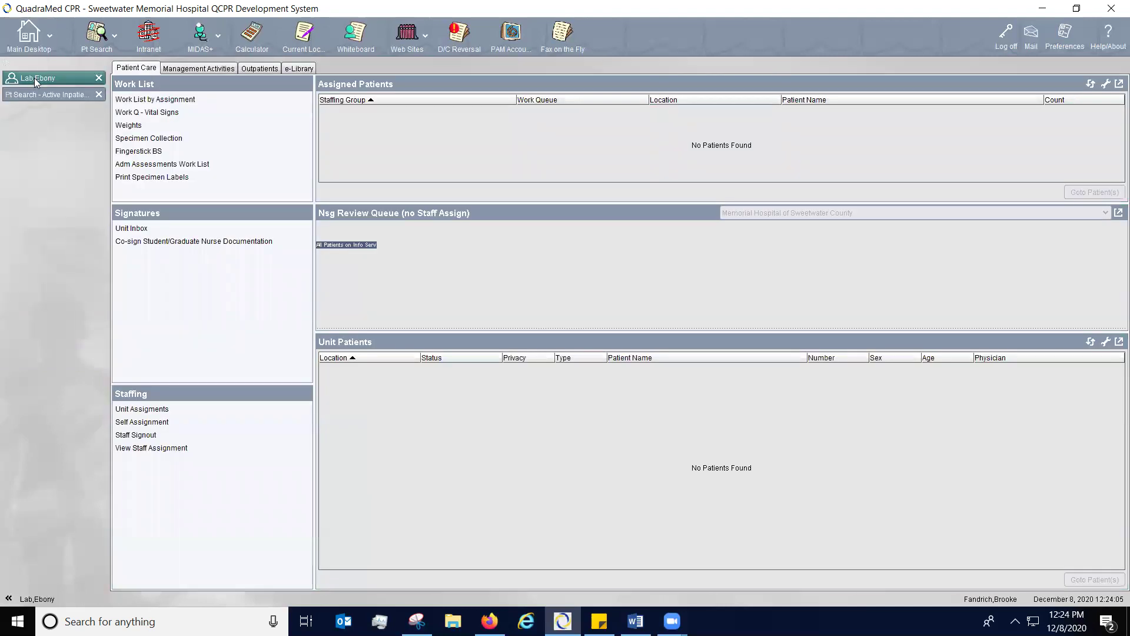
click(51, 81)
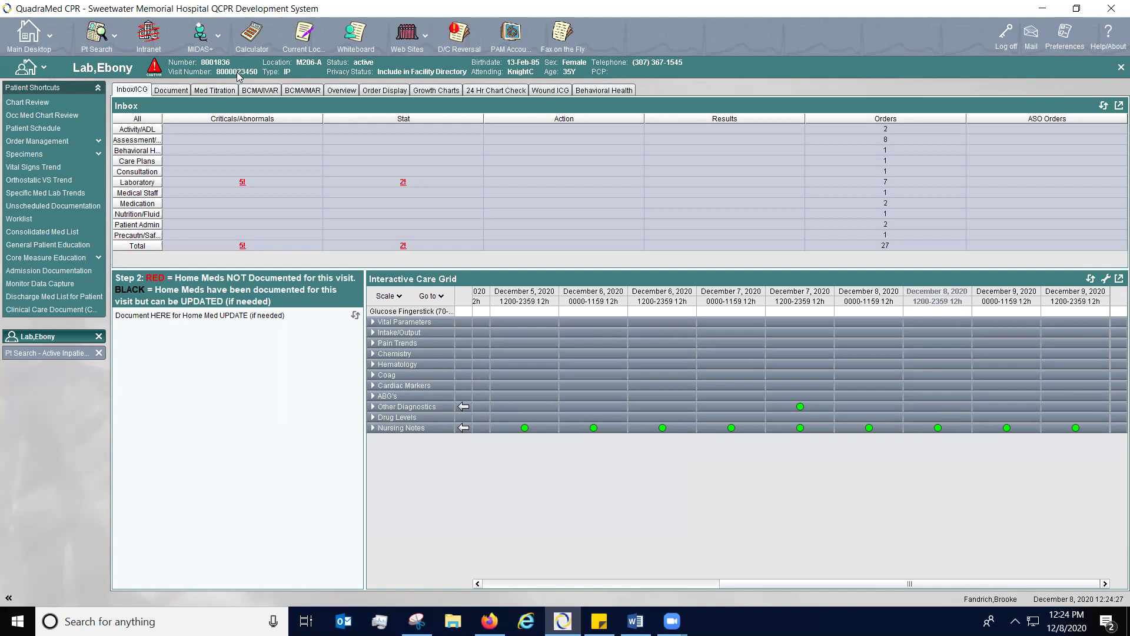
click(155, 67)
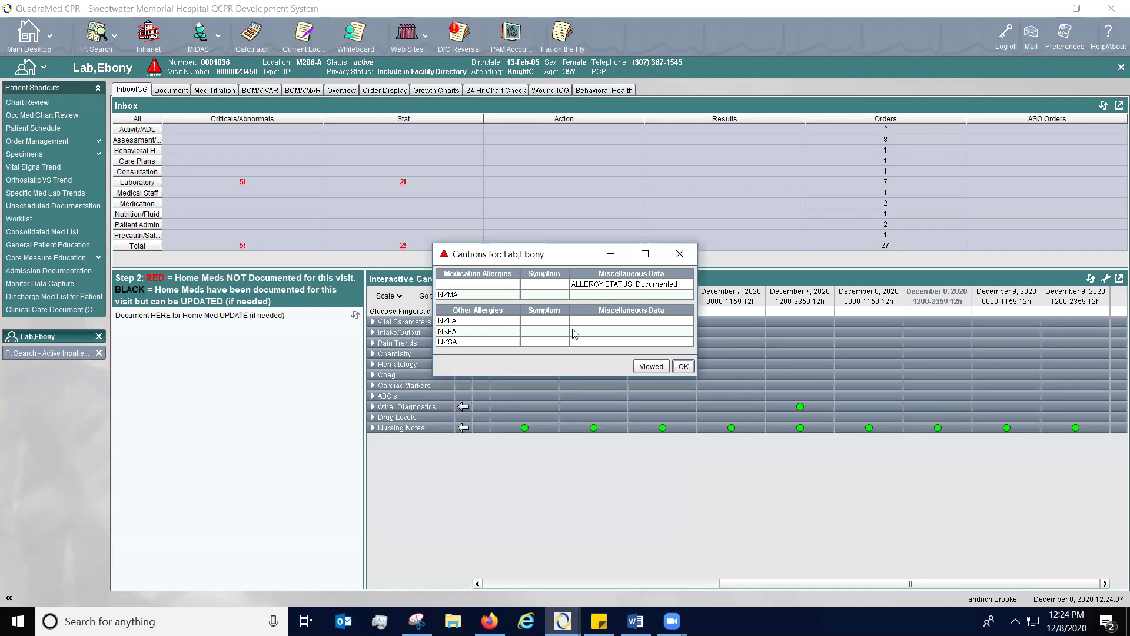
click(683, 367)
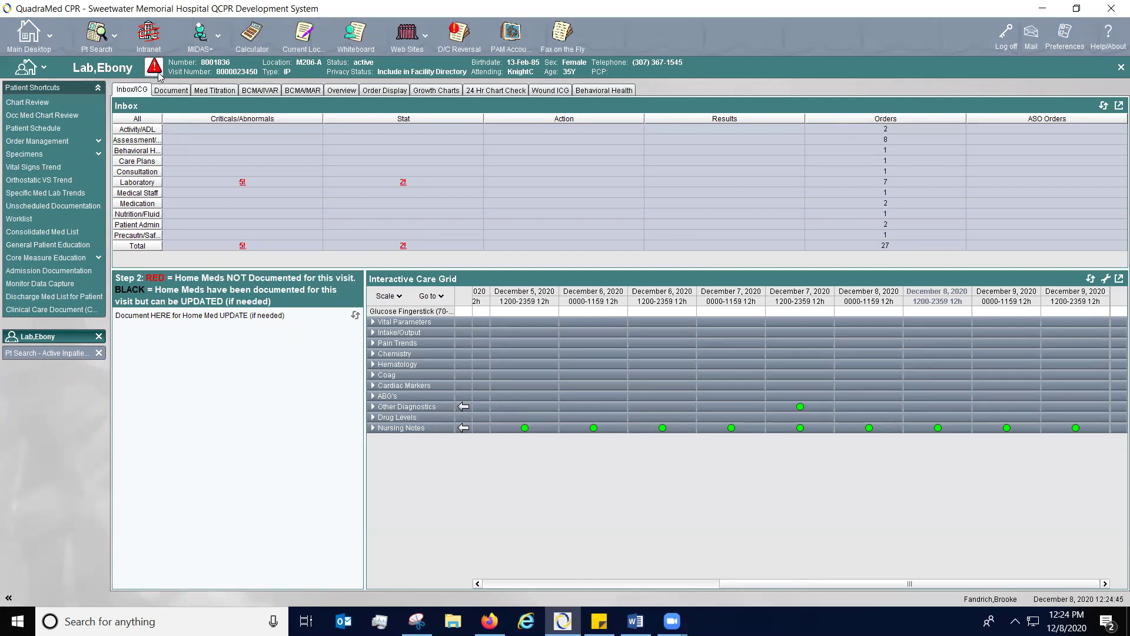
mouse_move(157, 70)
- Open the critical laboratory results and accept the final review of the STAT Culture-Blood #2 from 24-Nov-20 09:48
double_click(256, 179)
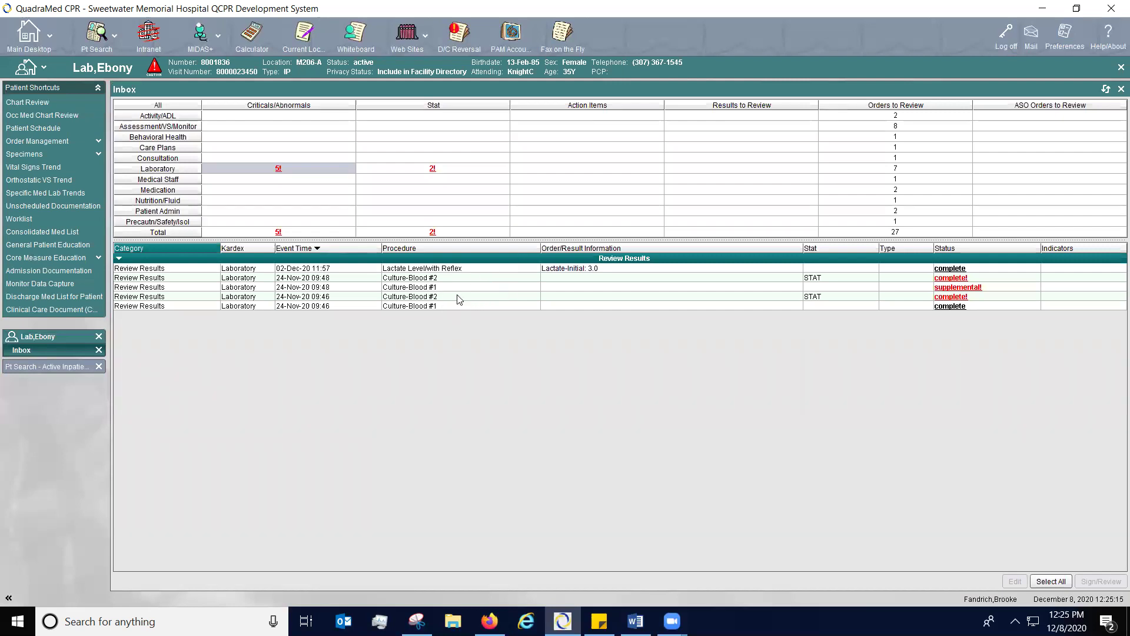
double_click(451, 279)
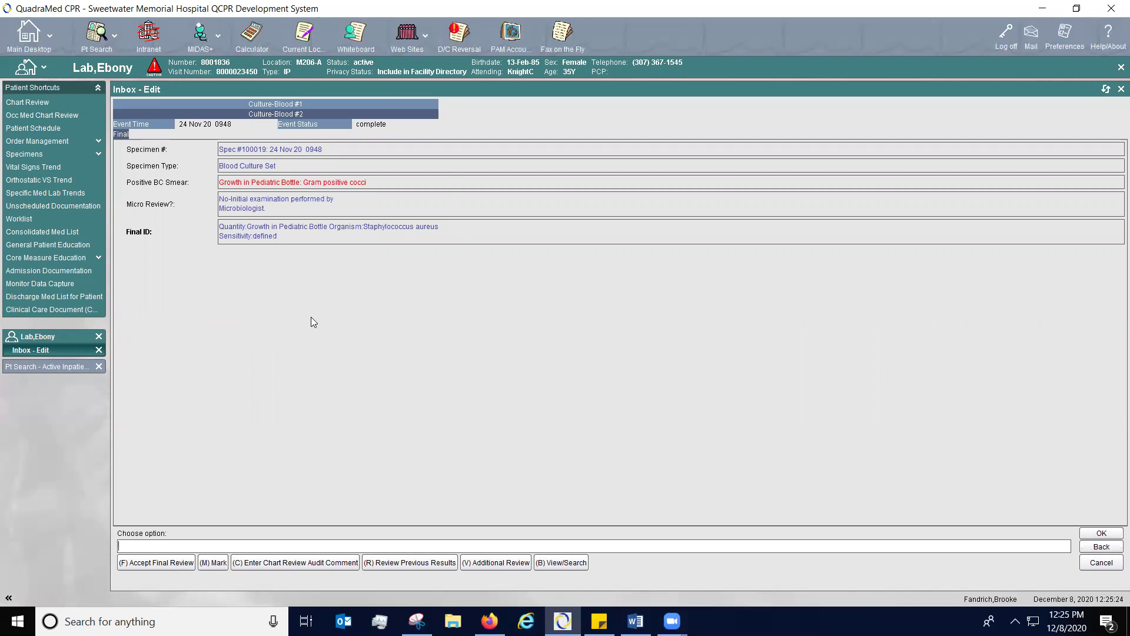
click(158, 562)
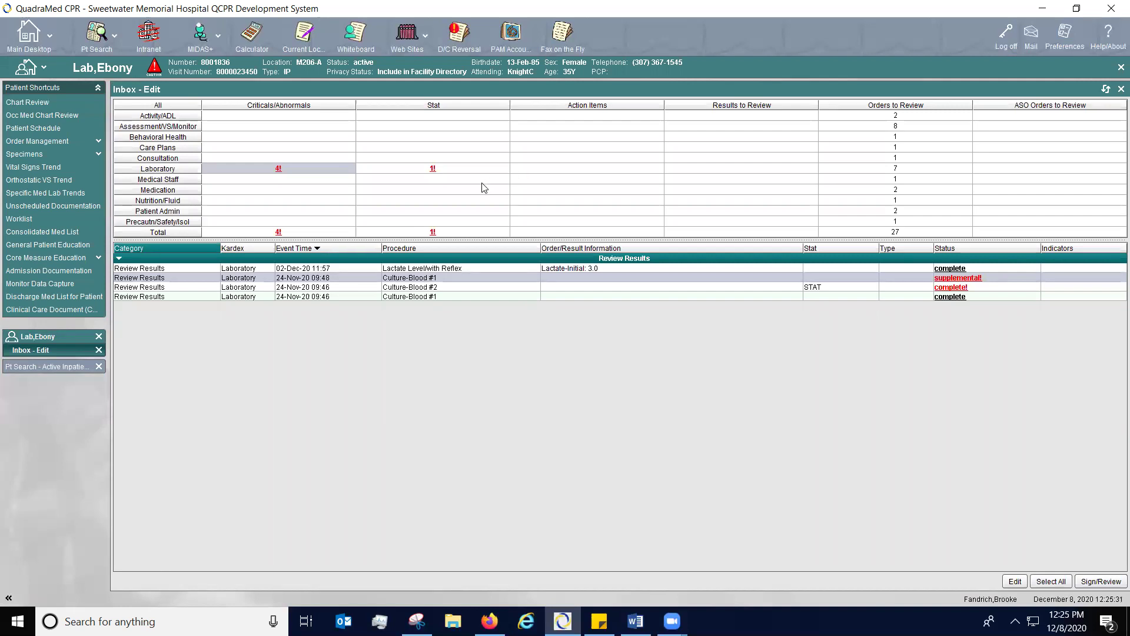
- Open the stat laboratory results and accept the final review of the Culture-Blood #2 from 24-Nov-20 09:46
click(461, 169)
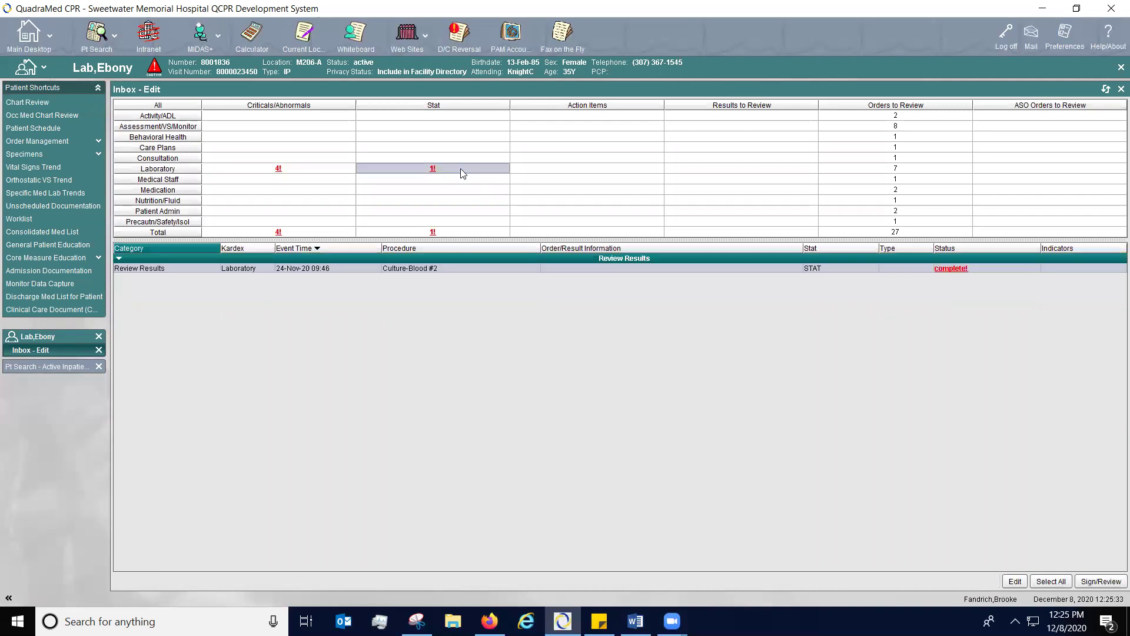
double_click(414, 271)
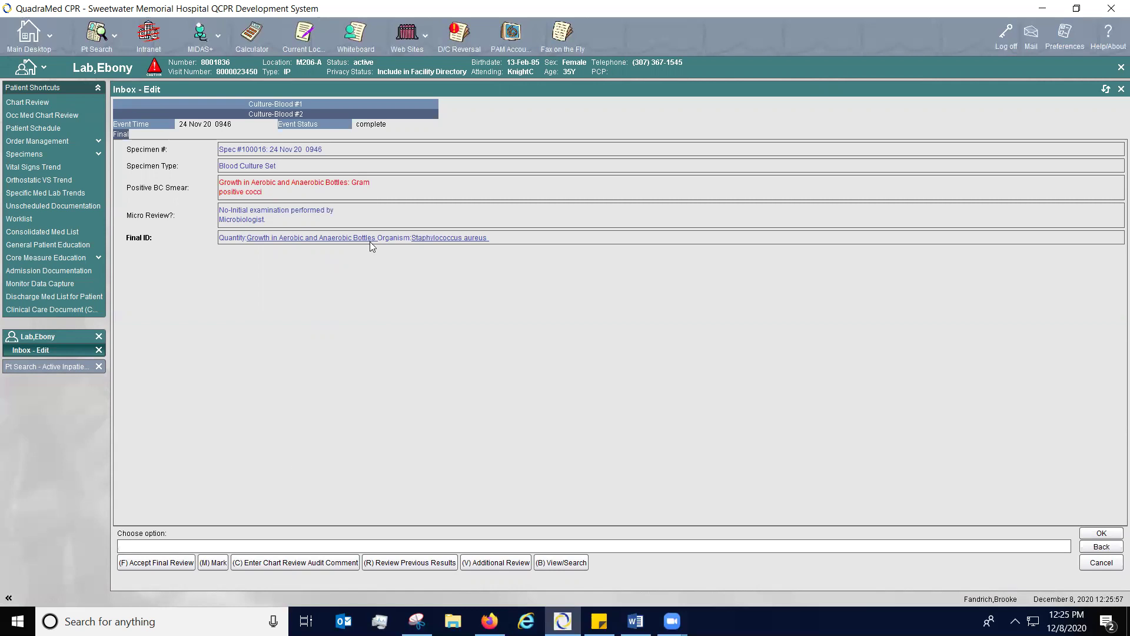
click(149, 563)
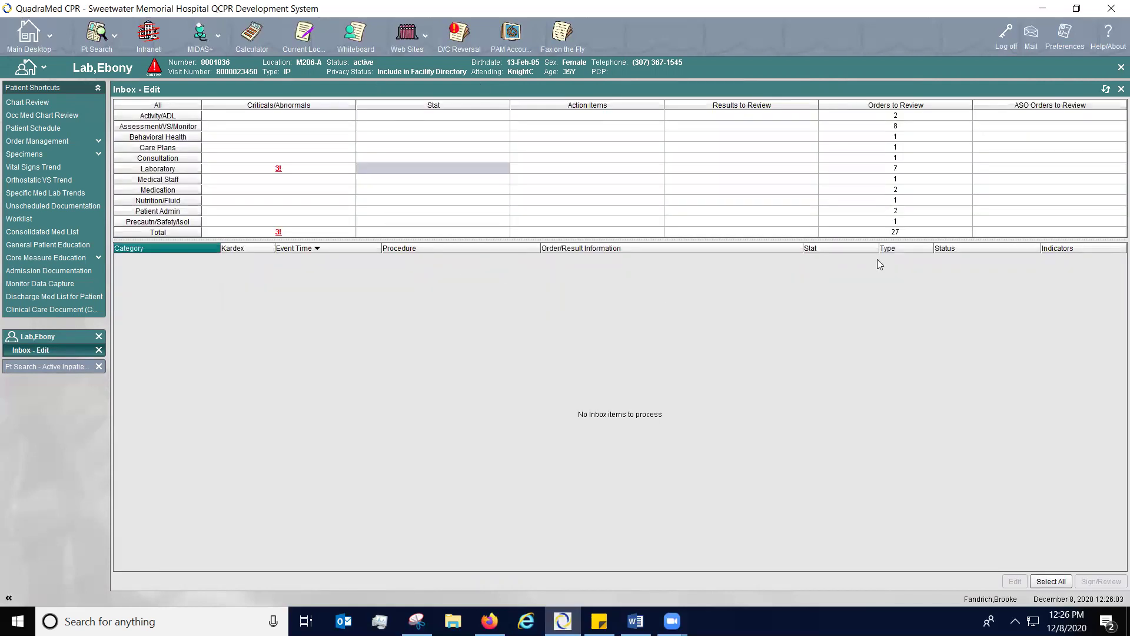
- List all orders to review, accept the final review of the ravulizumab-cwvz order, and close the detailed inbox
click(900, 233)
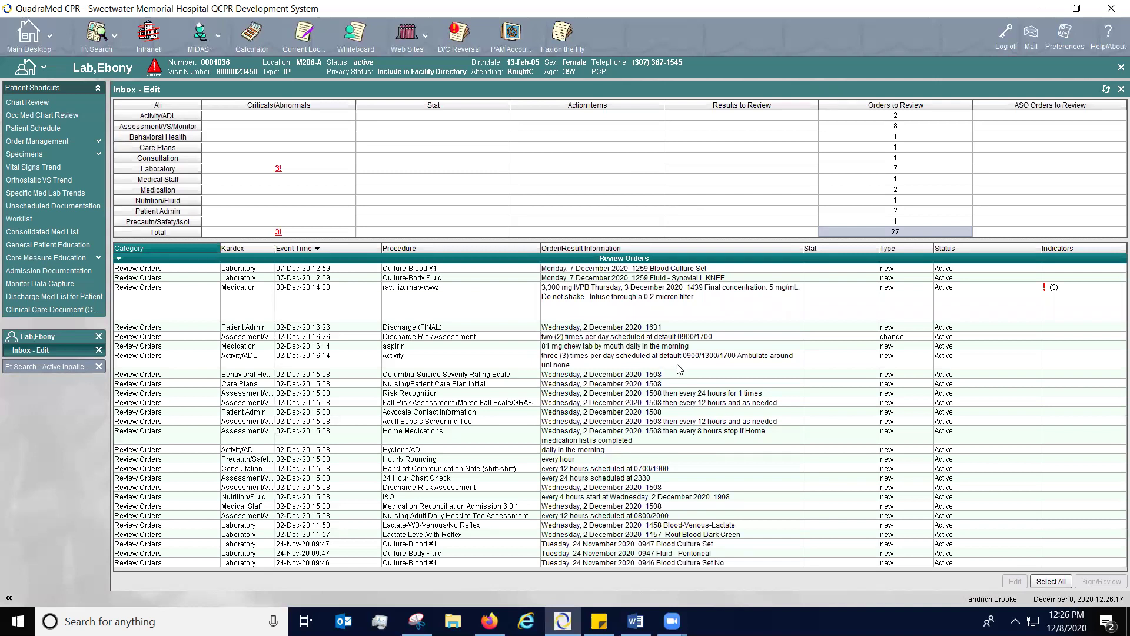
click(624, 312)
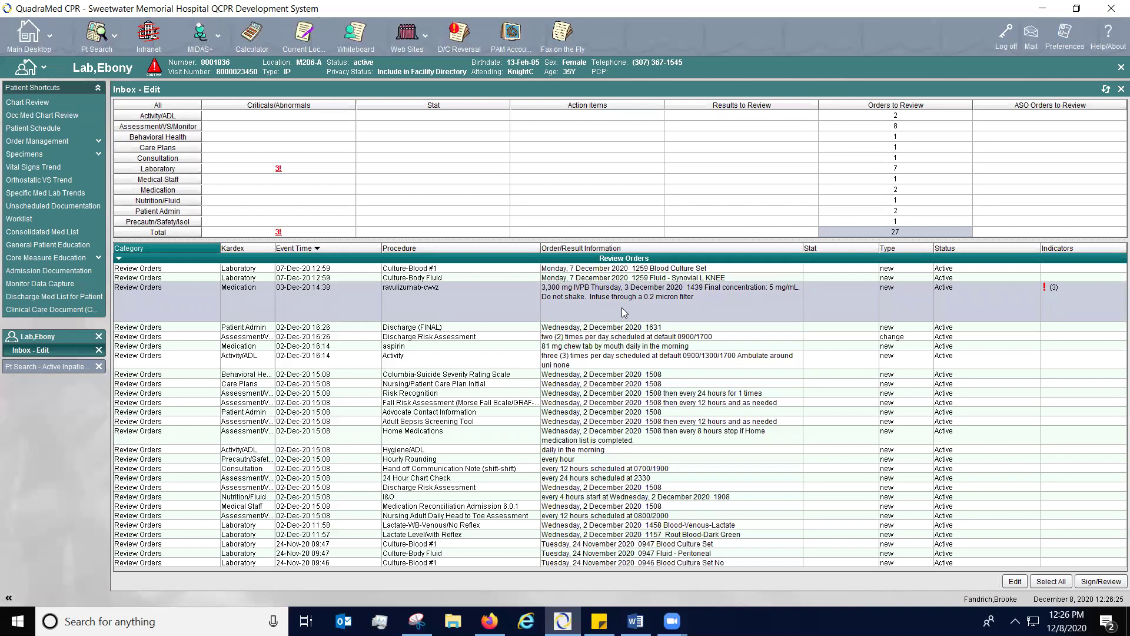
double_click(624, 312)
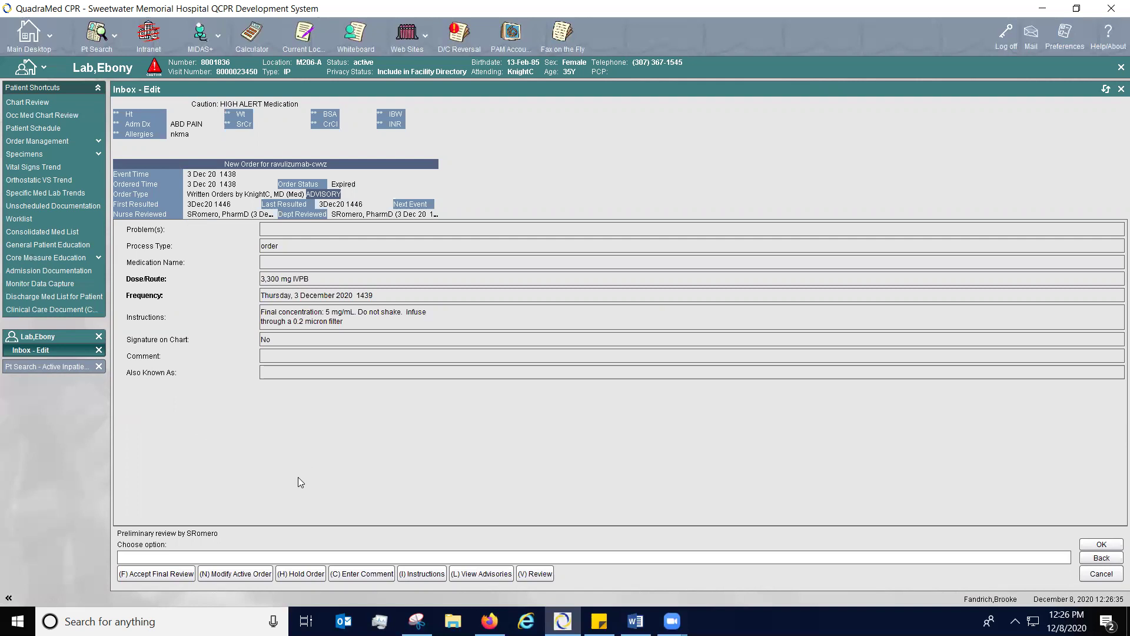
click(168, 574)
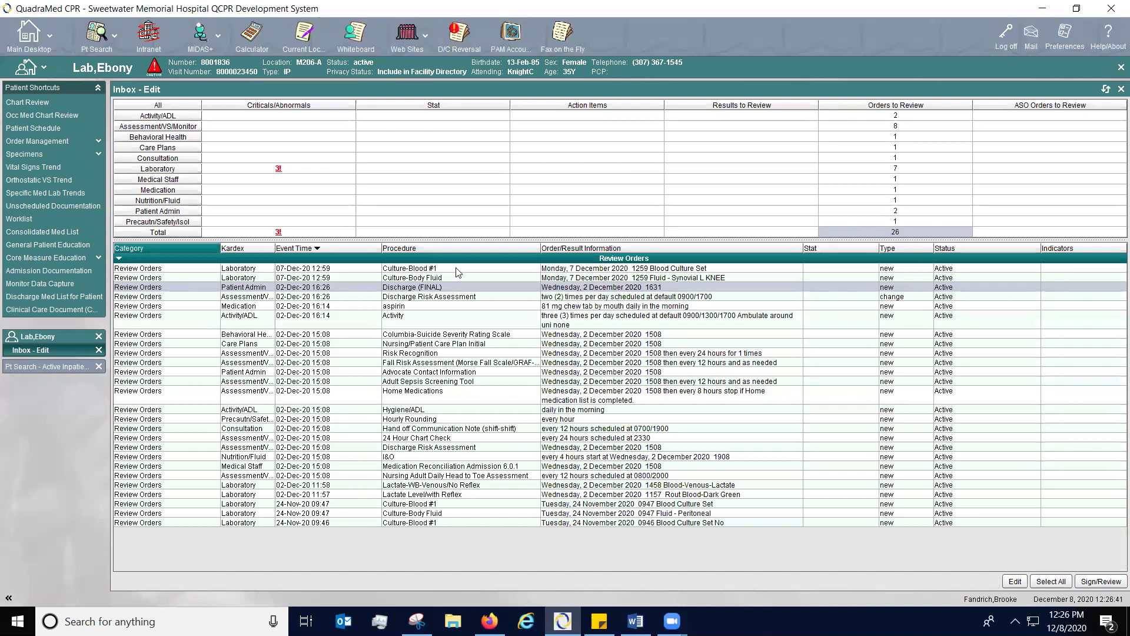
click(1120, 89)
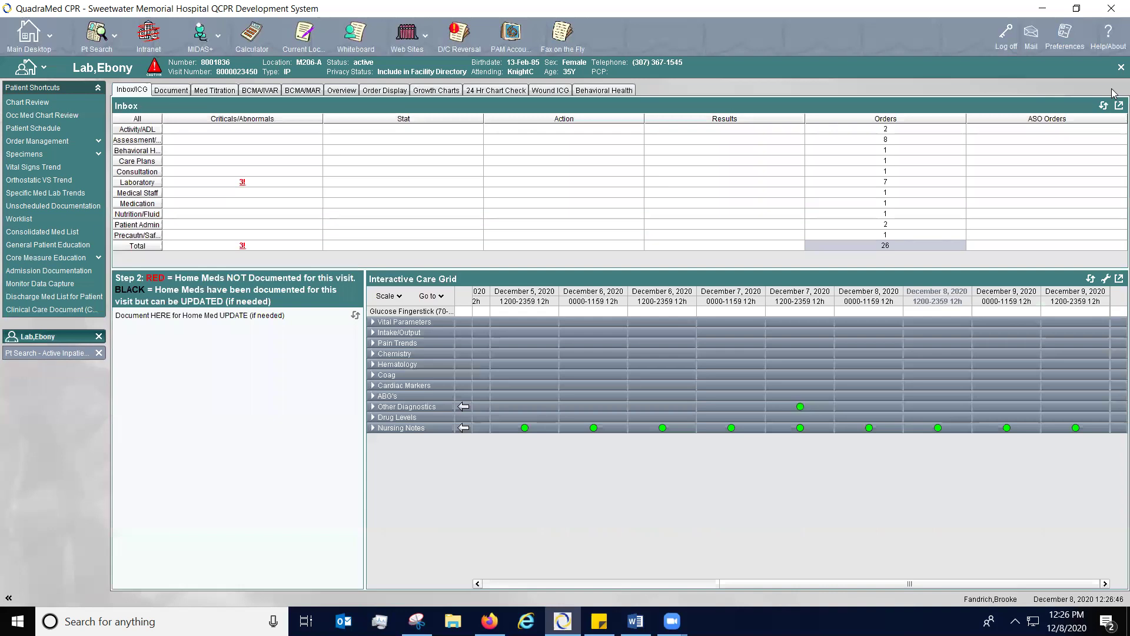
- View the chart's documentation options and start an unscheduled Medication Titration Flowsheet entry with the time "now"
click(172, 90)
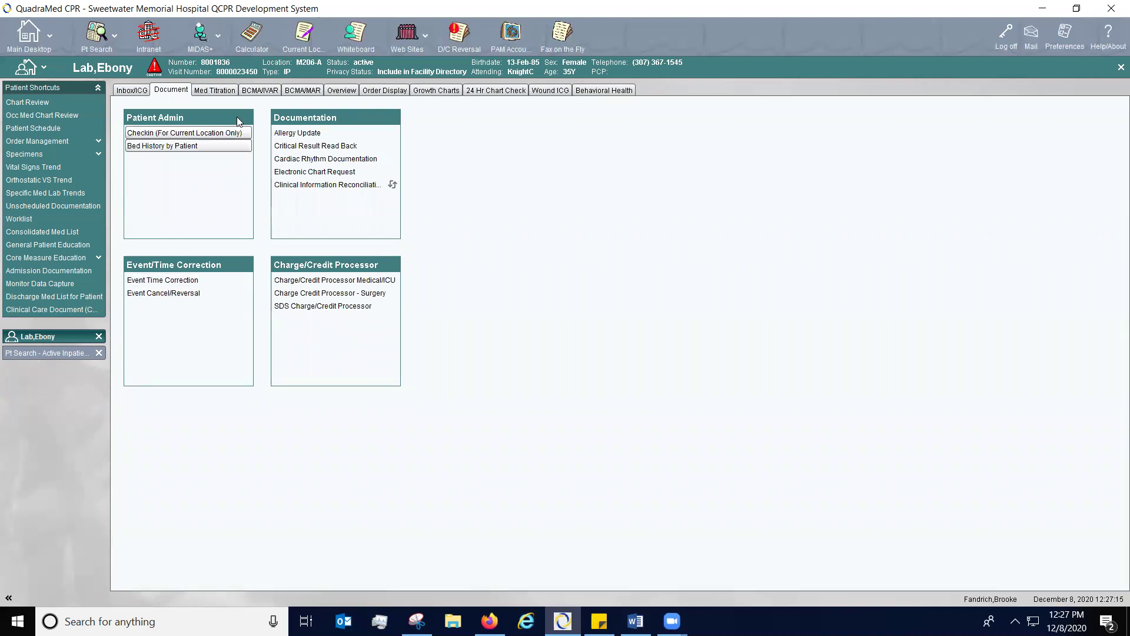
click(220, 92)
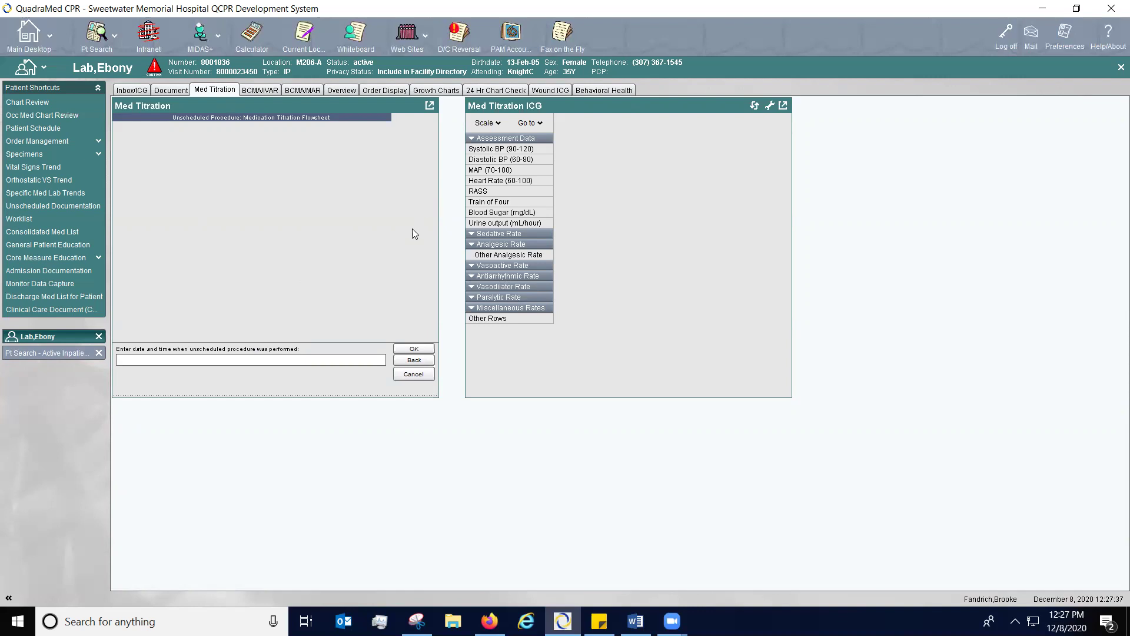
text(now)
key(BackSpace)
key(BackSpace)
text(now)
key(Return)
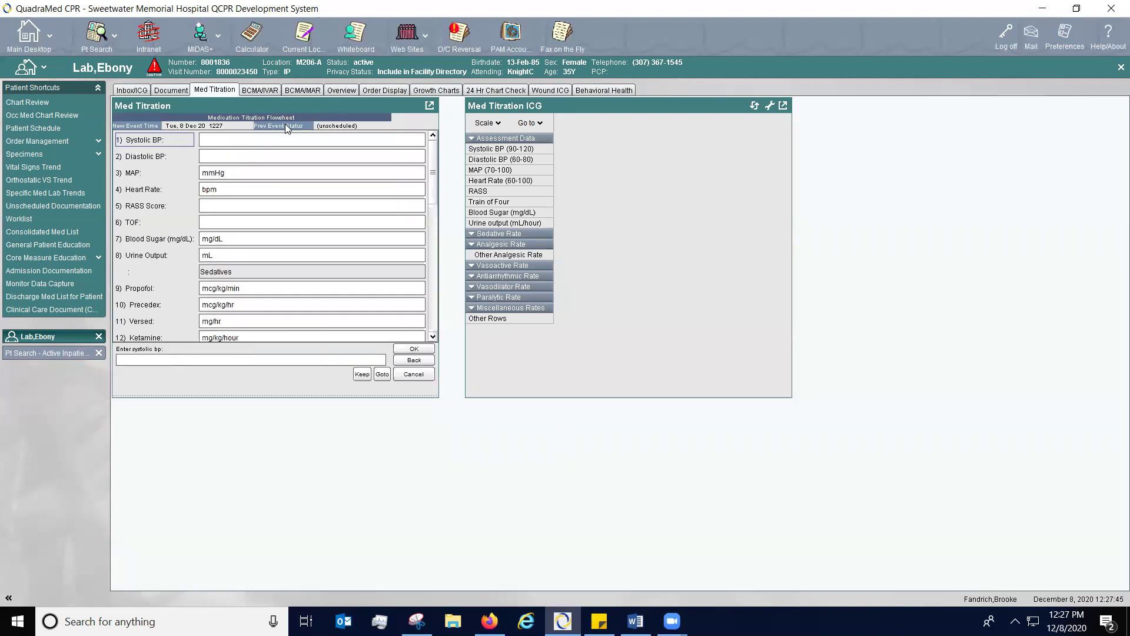
- Record a systolic BP of 120, a diastolic BP of 80 and a heart rate of 90 bpm, leaving MAP blank
mouse_move(433, 162)
mouse_down()
mouse_move(434, 198)
mouse_move(433, 172)
mouse_up()
text(20)
key(Return)
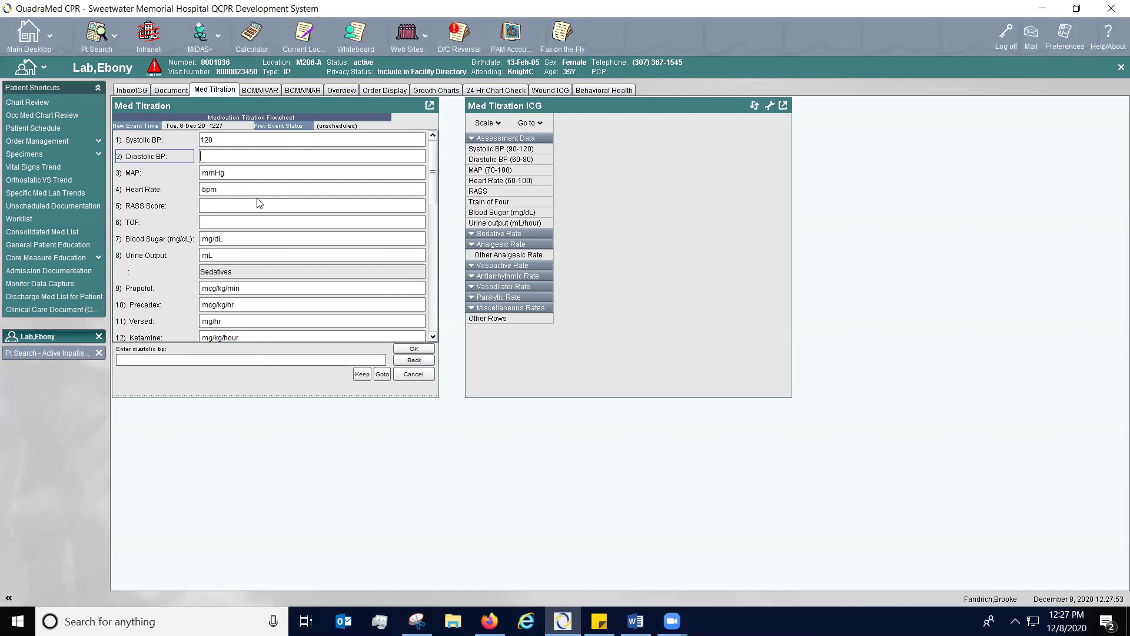
text(80)
key(Return)
key(Return)
text(90)
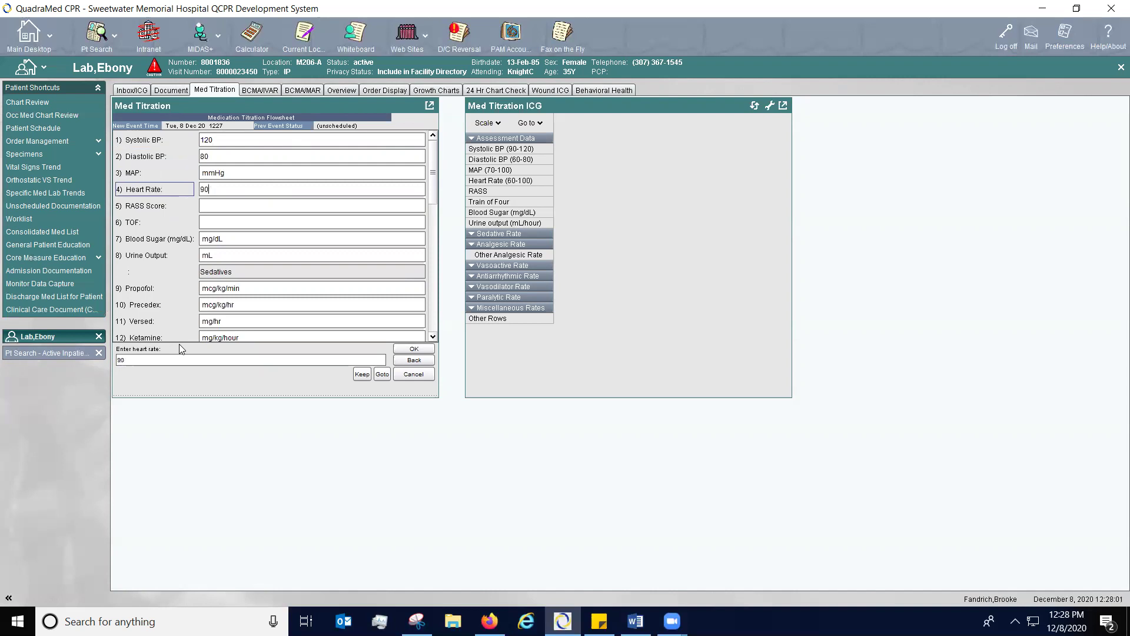
key(Return)
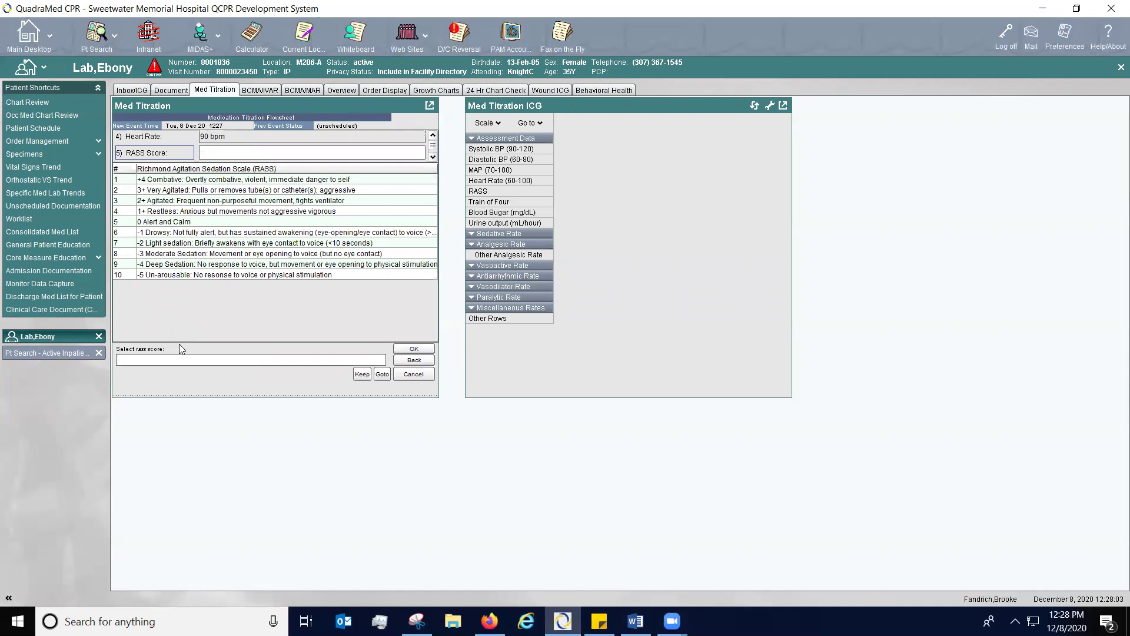
- Record a RASS score of 3+ Very Agitated, a train of four of 0/4 and a blood sugar of 98 mg/dL
text(2)
key(Return)
text(1)
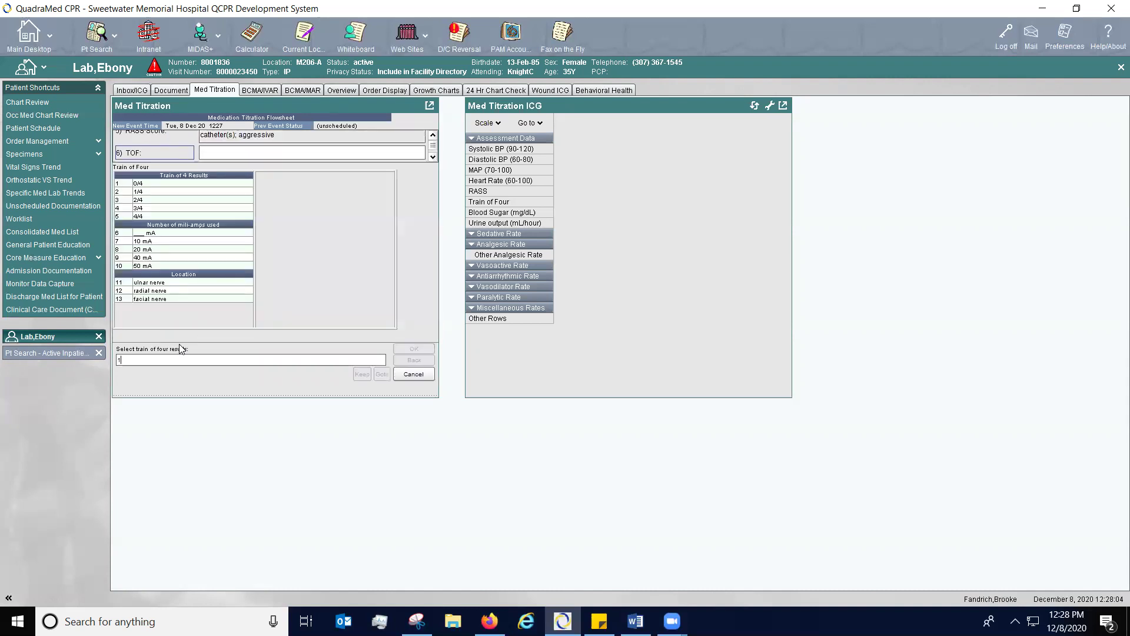
key(Return)
text(98)
key(Return)
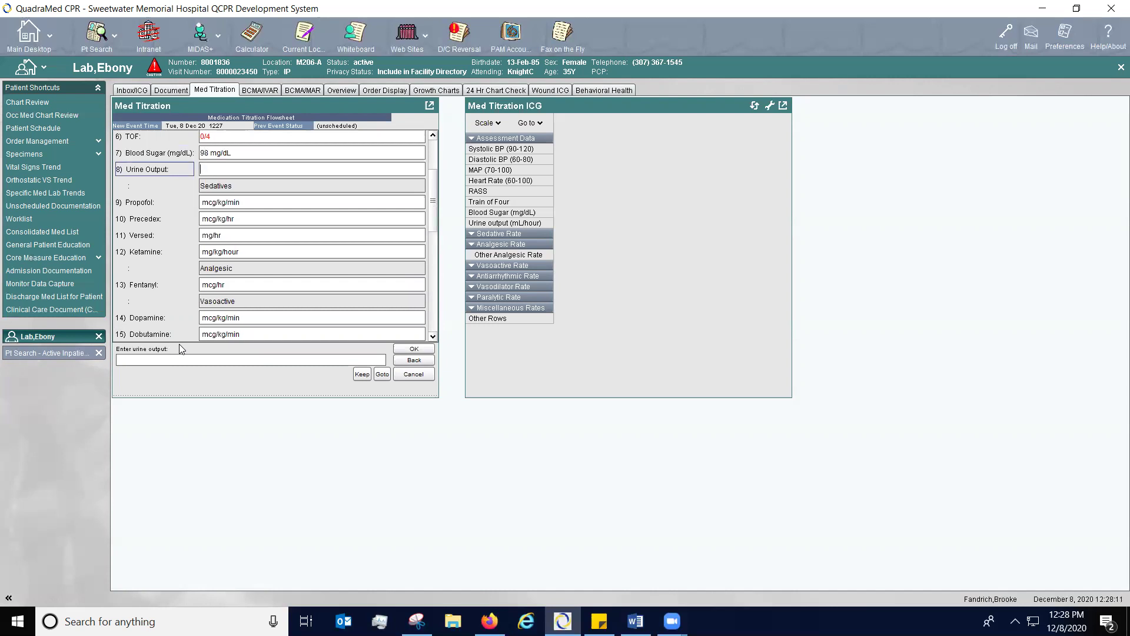
- Record a urine output of 9 mL and a ketamine rate of 9 mg/kg/hour, and accept the flowsheet entry
text(9)
key(Return)
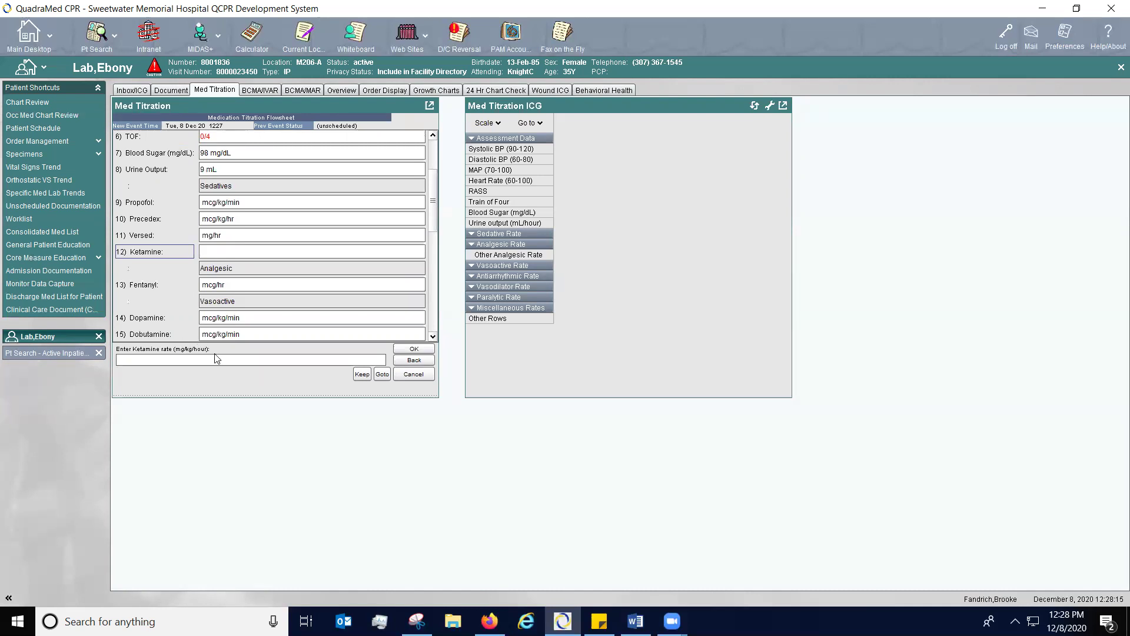
text(9)
key(Return)
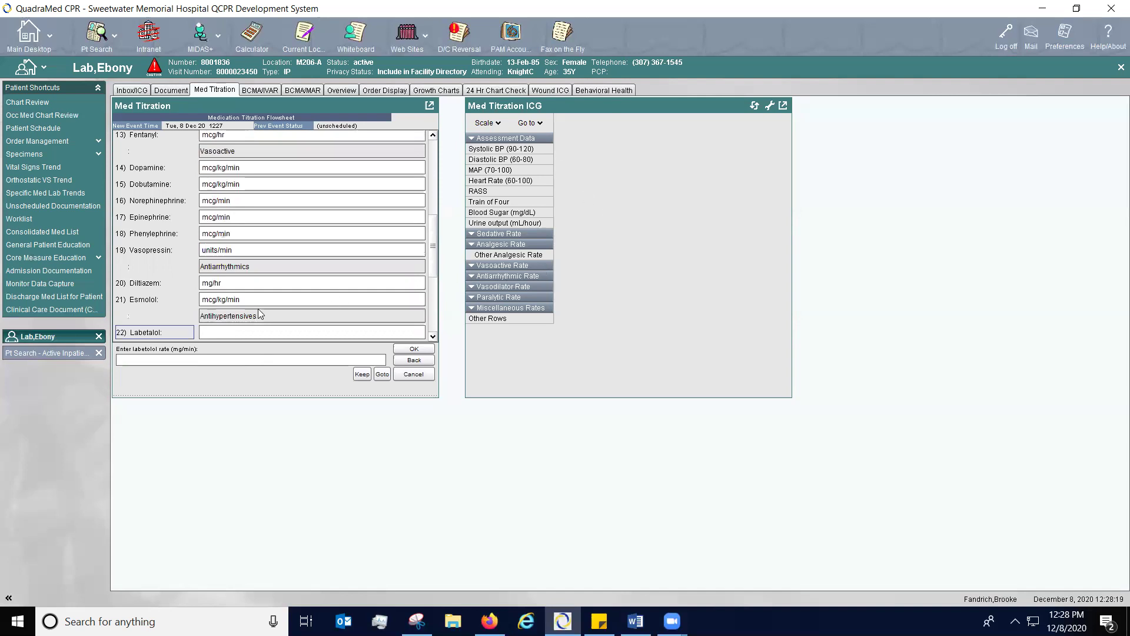
click(415, 349)
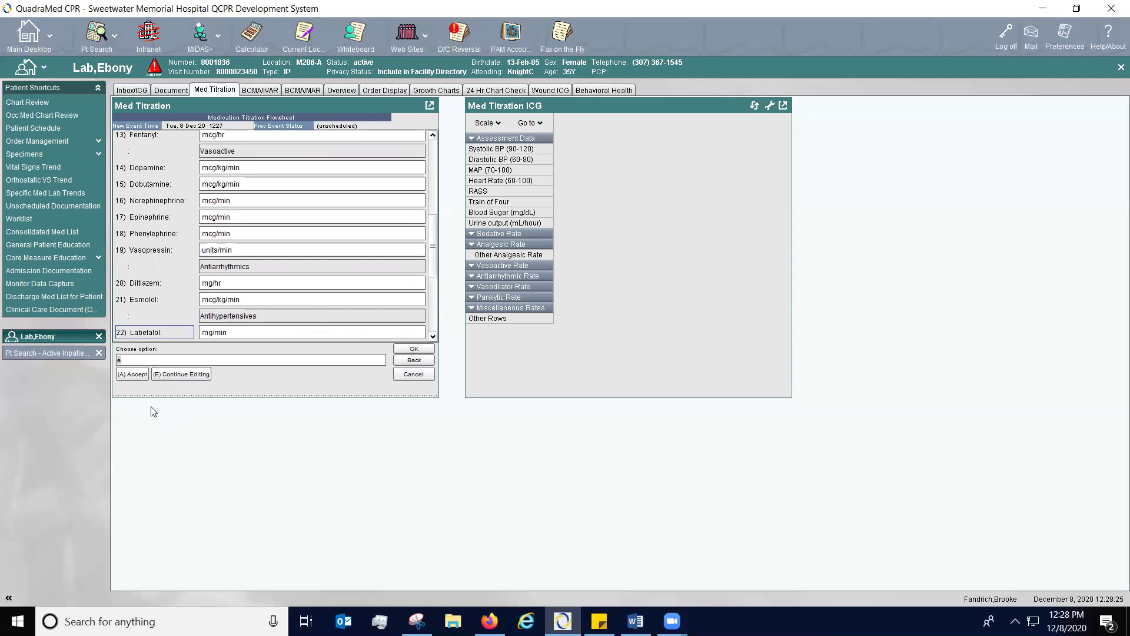
click(133, 374)
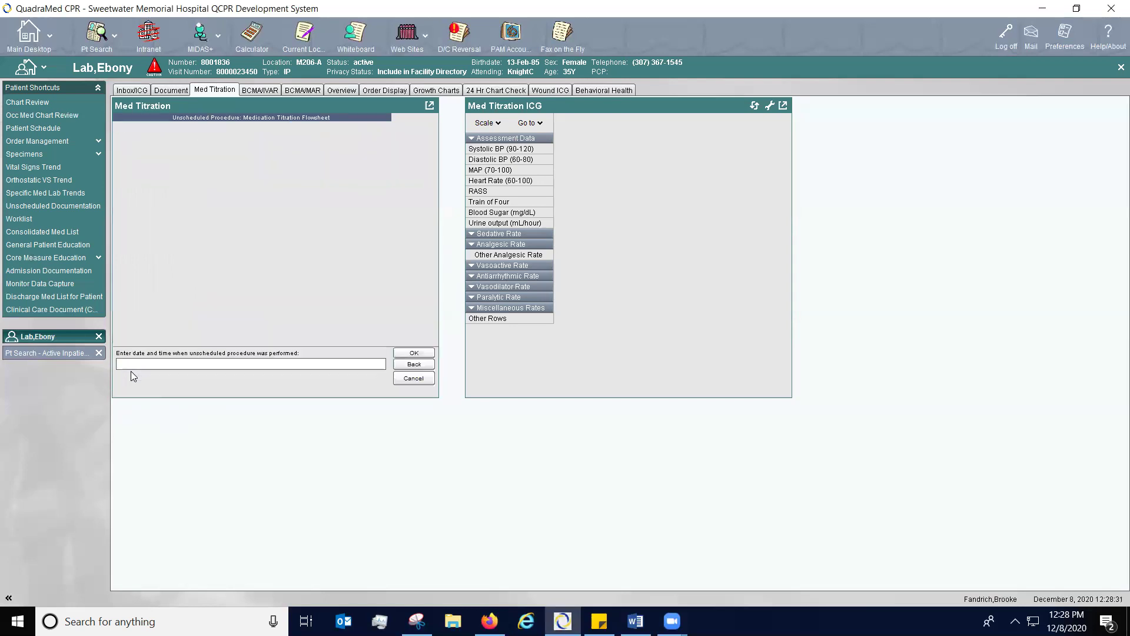
- Refresh the Med Titration ICG and compare the patient's BCMA/IVAR and BCMA/MAR administration records
click(754, 106)
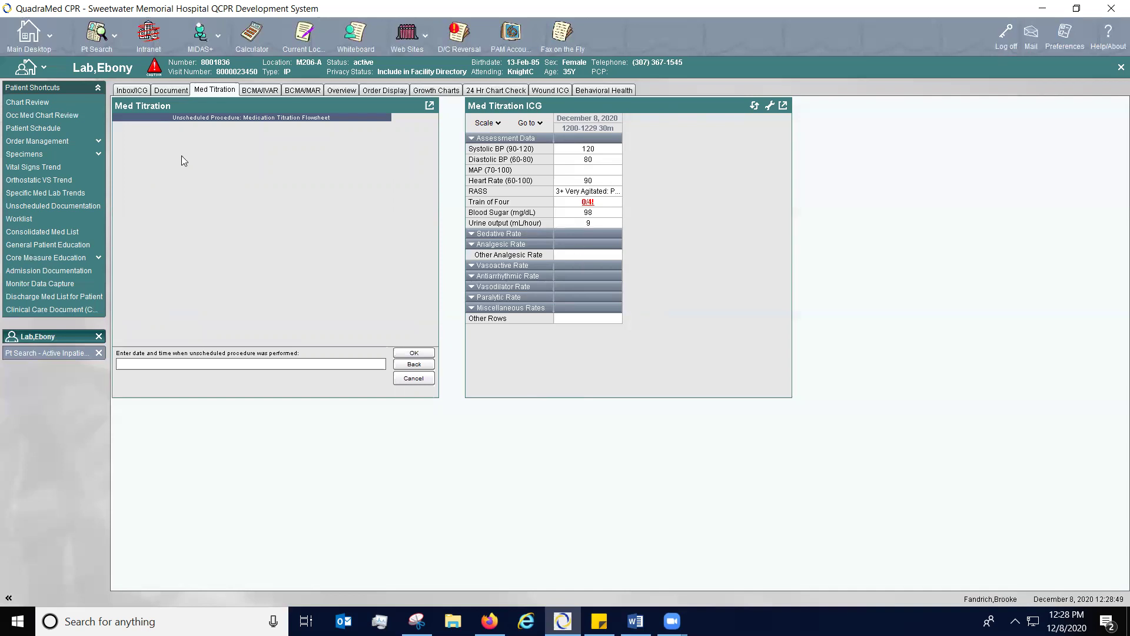
click(260, 91)
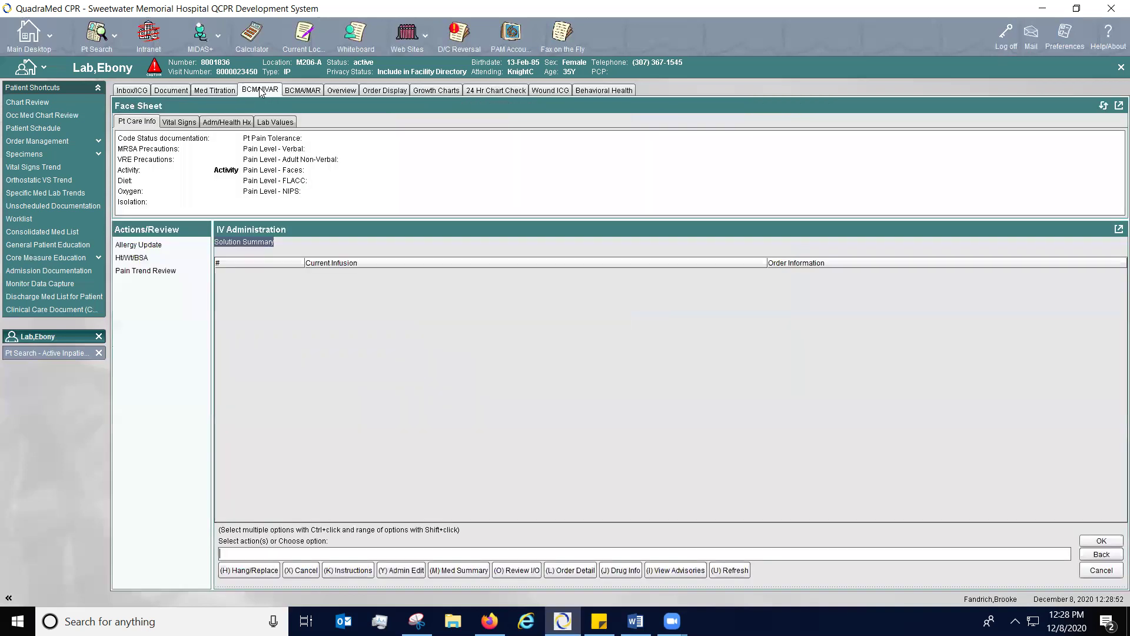
click(299, 90)
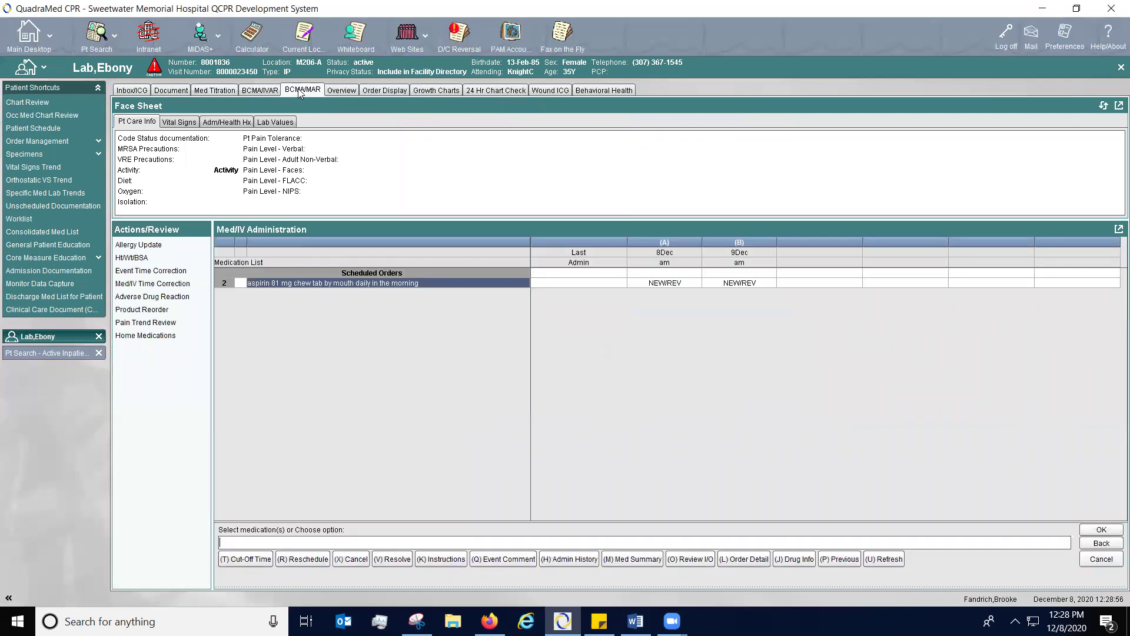
click(272, 91)
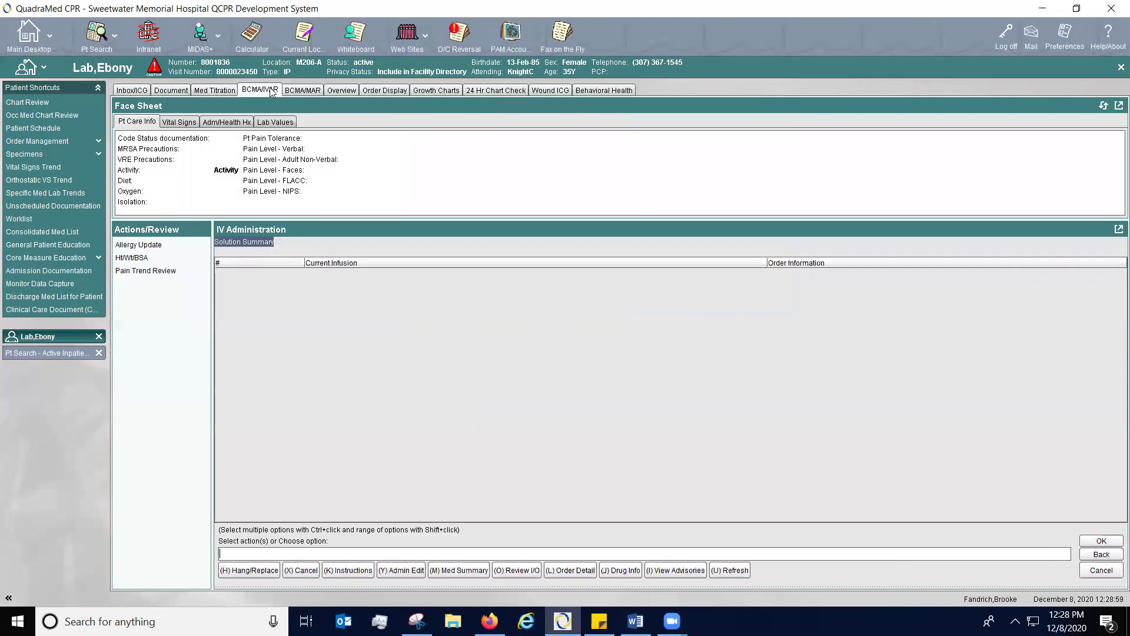
click(301, 91)
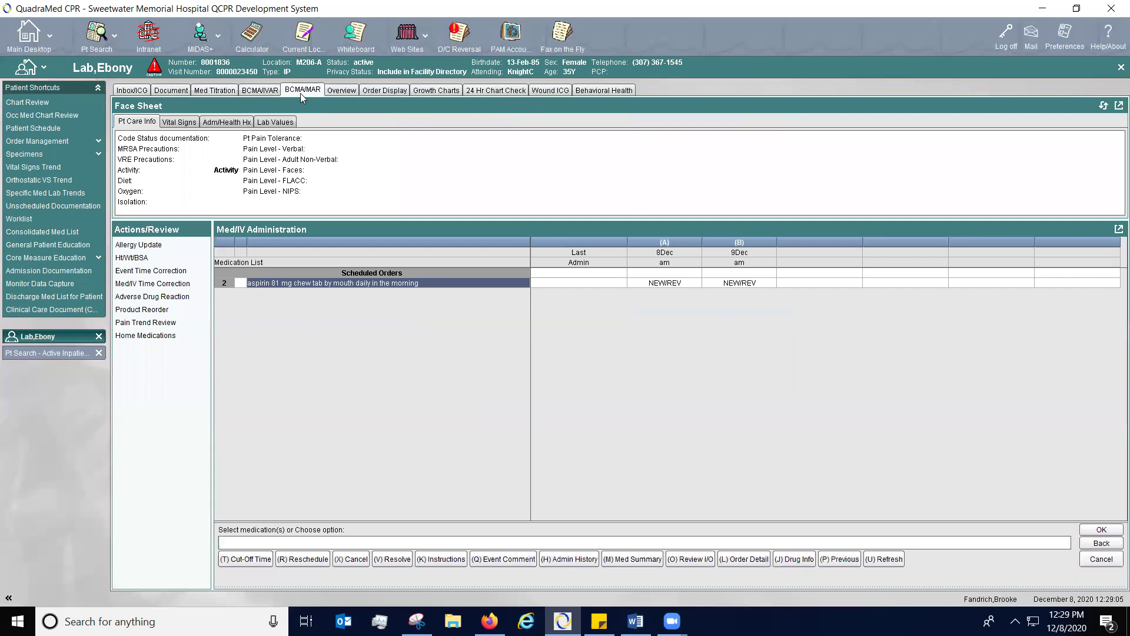
- Review the Overview face sheet with its registration/visit info, and expand the Order Display to include inactive orders
click(349, 92)
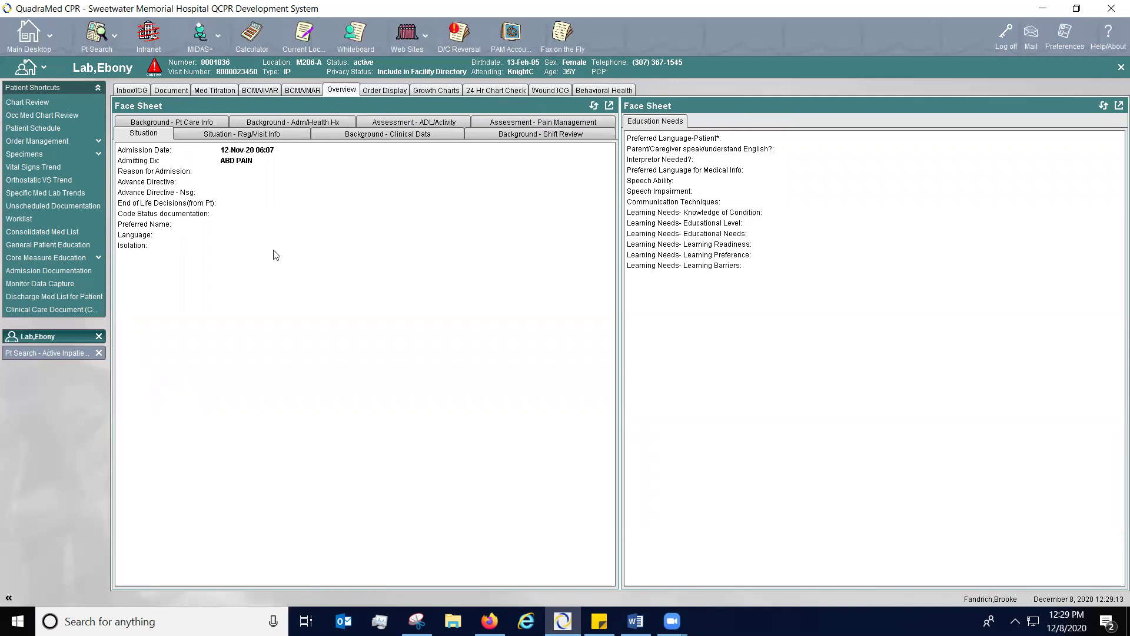
click(223, 139)
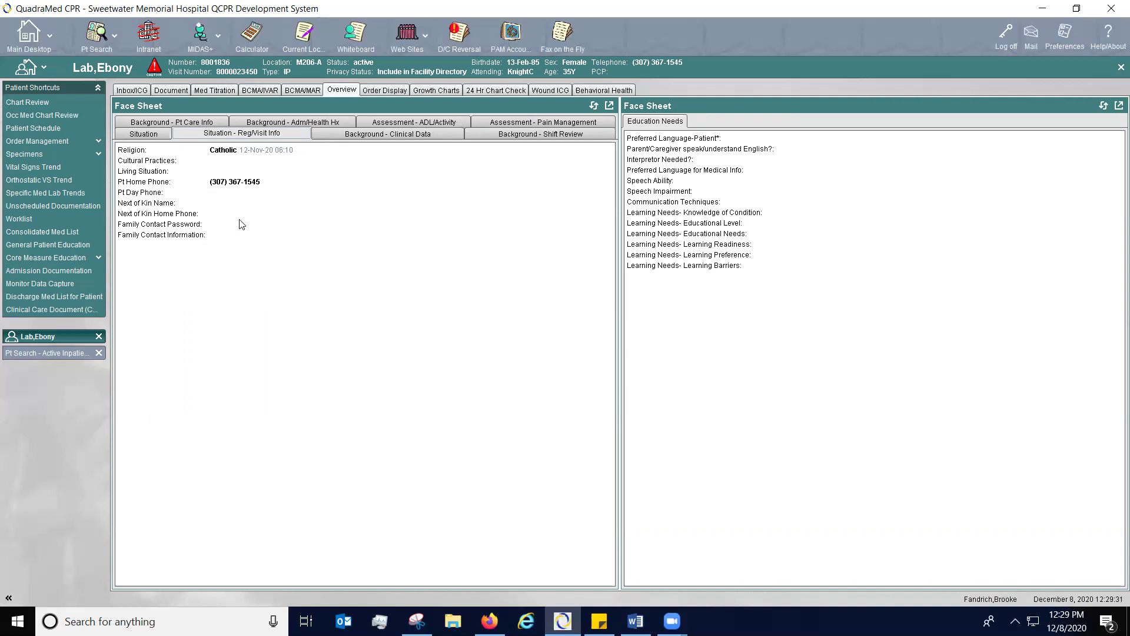
click(381, 90)
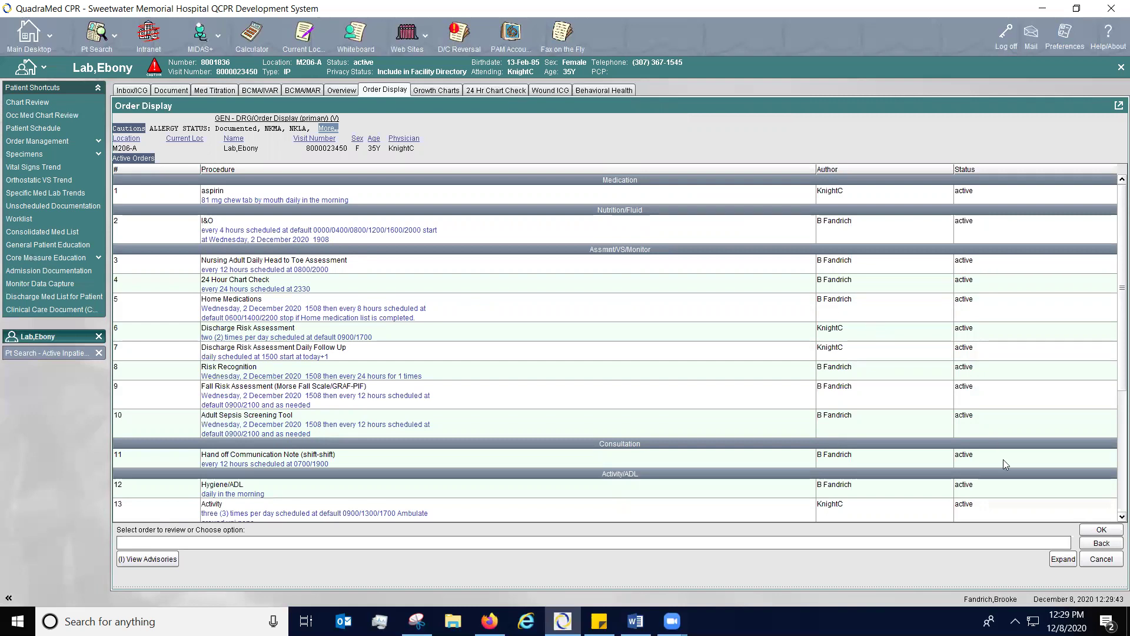
click(1063, 559)
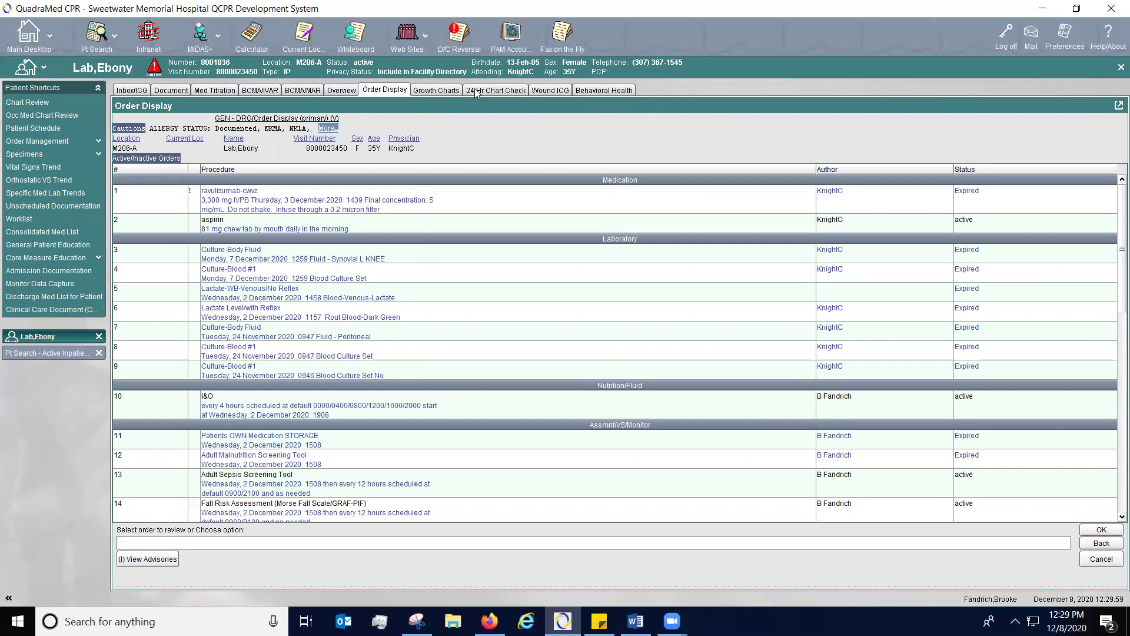
- Look through the Growth Charts, 24 Hr Chart Check, Wound ICG and Behavioral Health views, and return to the Inbox/ICG
click(435, 90)
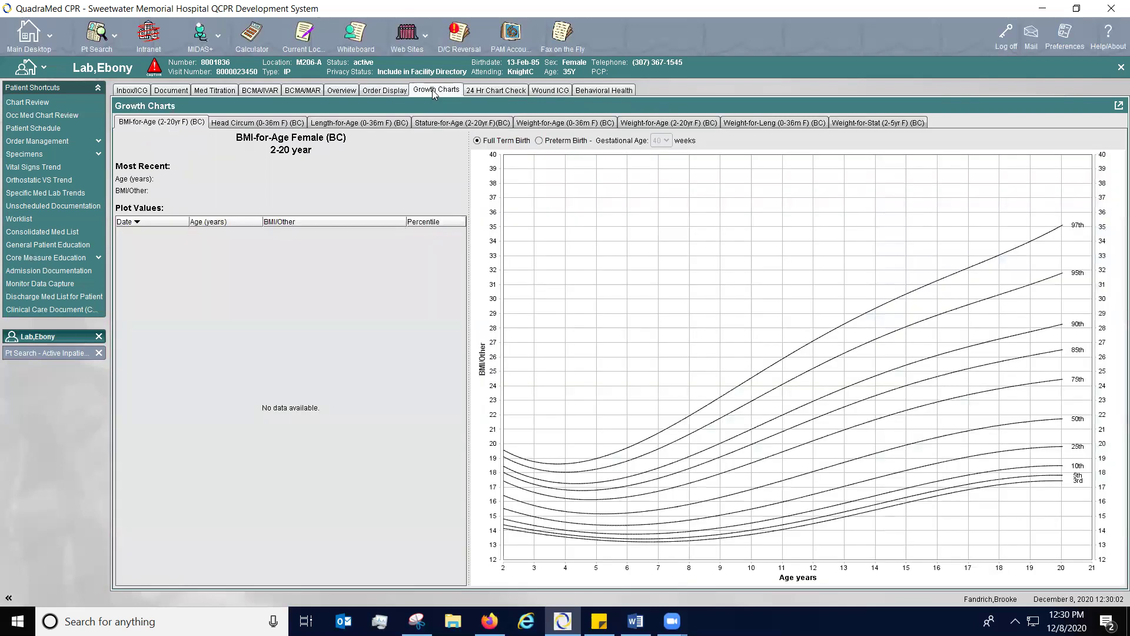
click(495, 90)
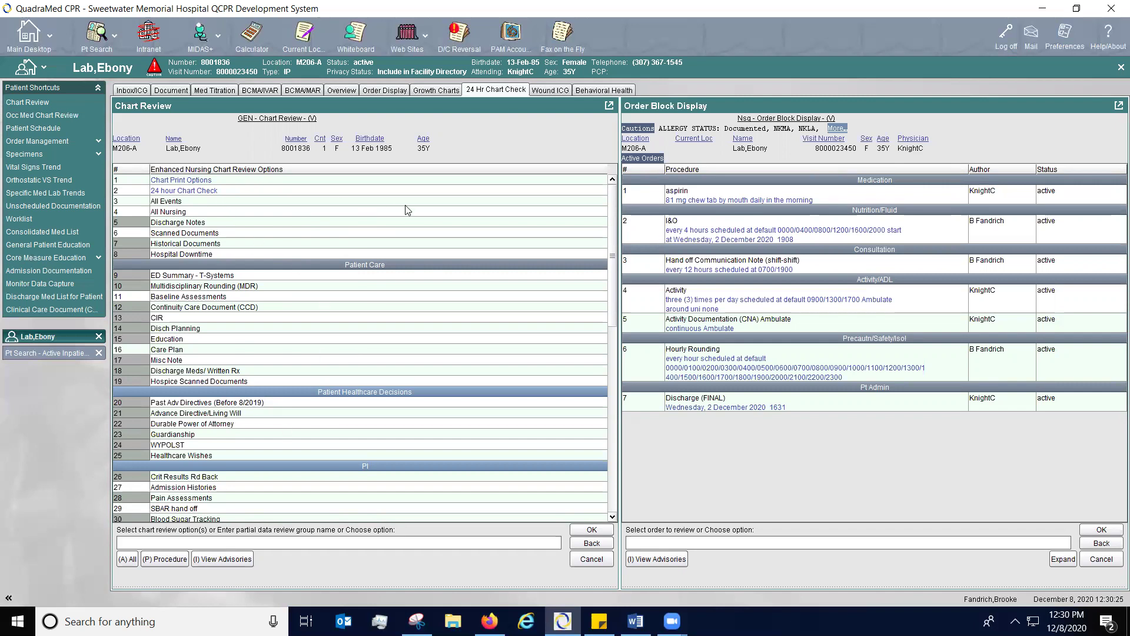
click(550, 90)
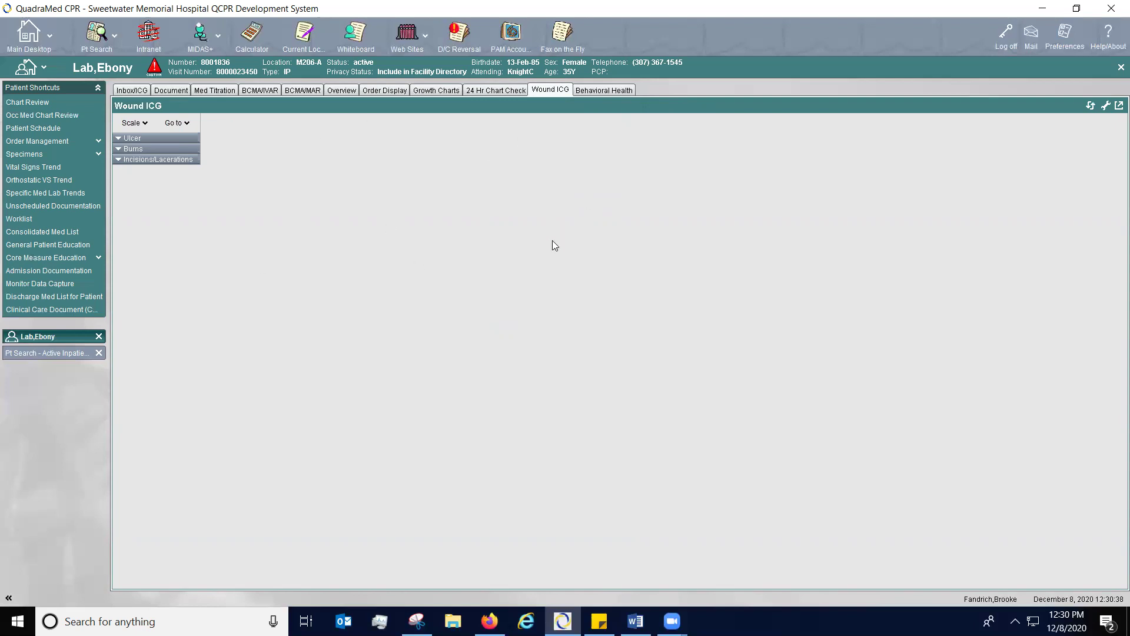
click(605, 88)
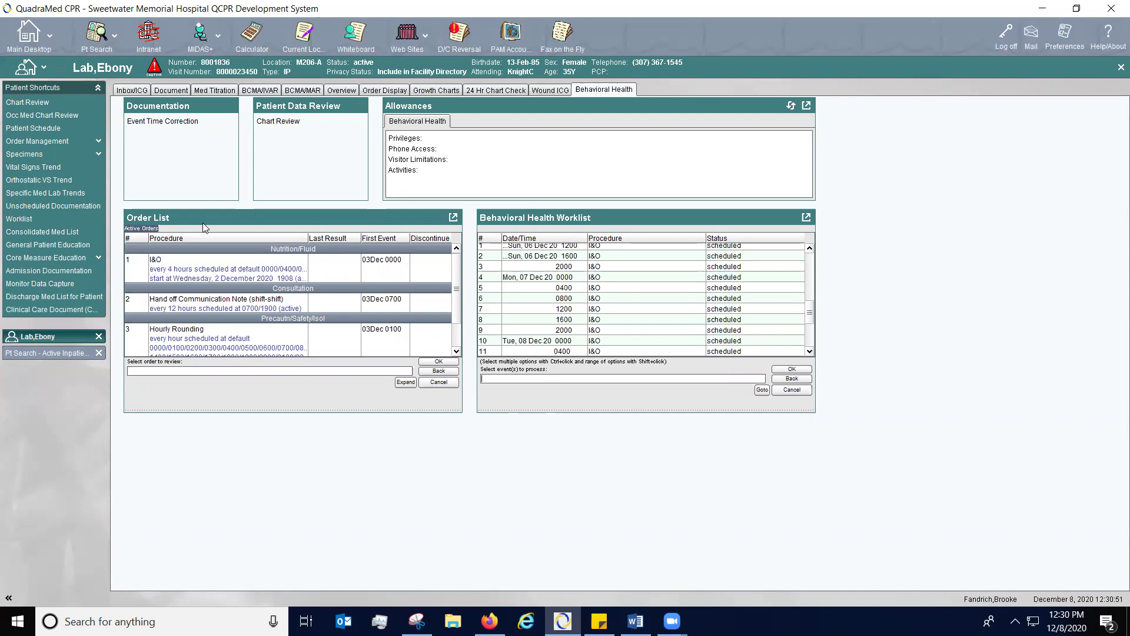
click(133, 92)
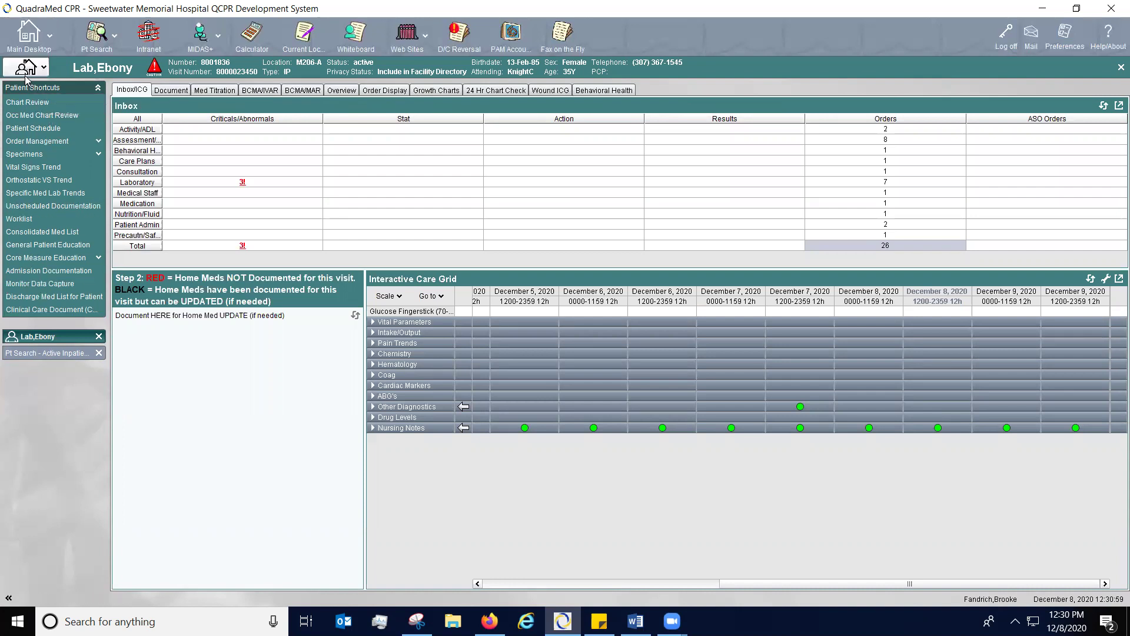
- Review the All Events list in Chart Review and return to the chart review options
click(49, 102)
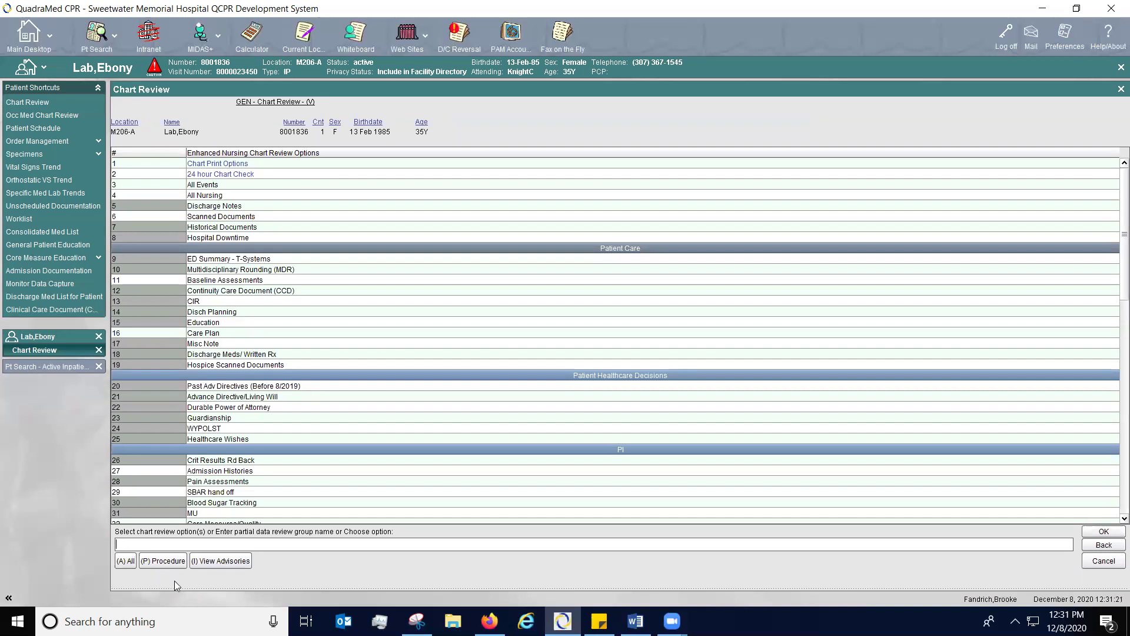
click(230, 187)
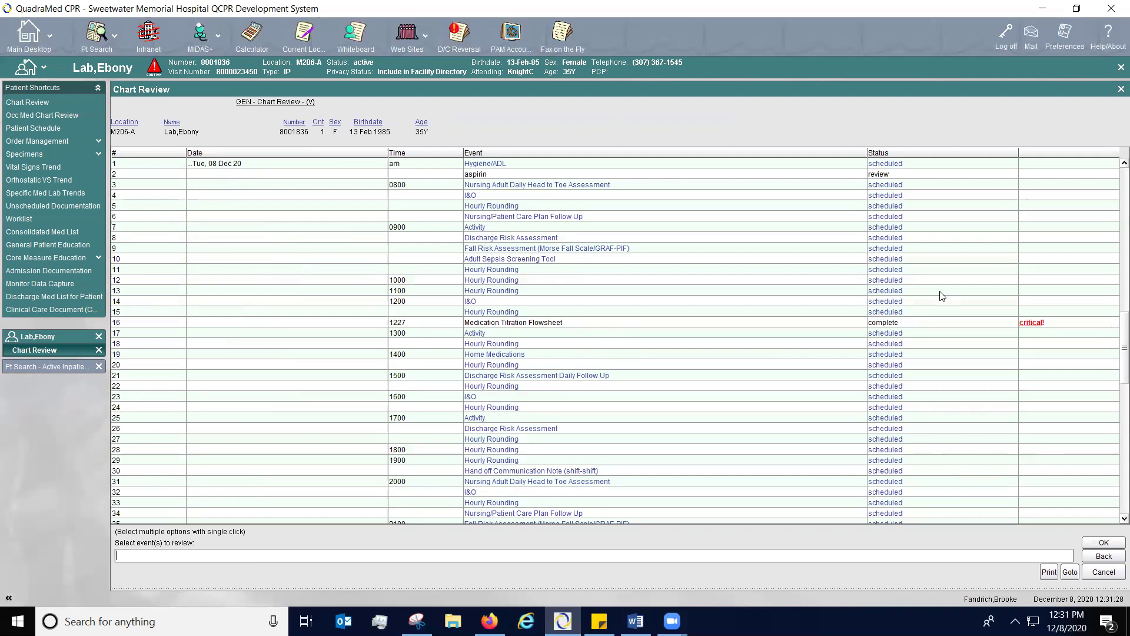
click(1096, 557)
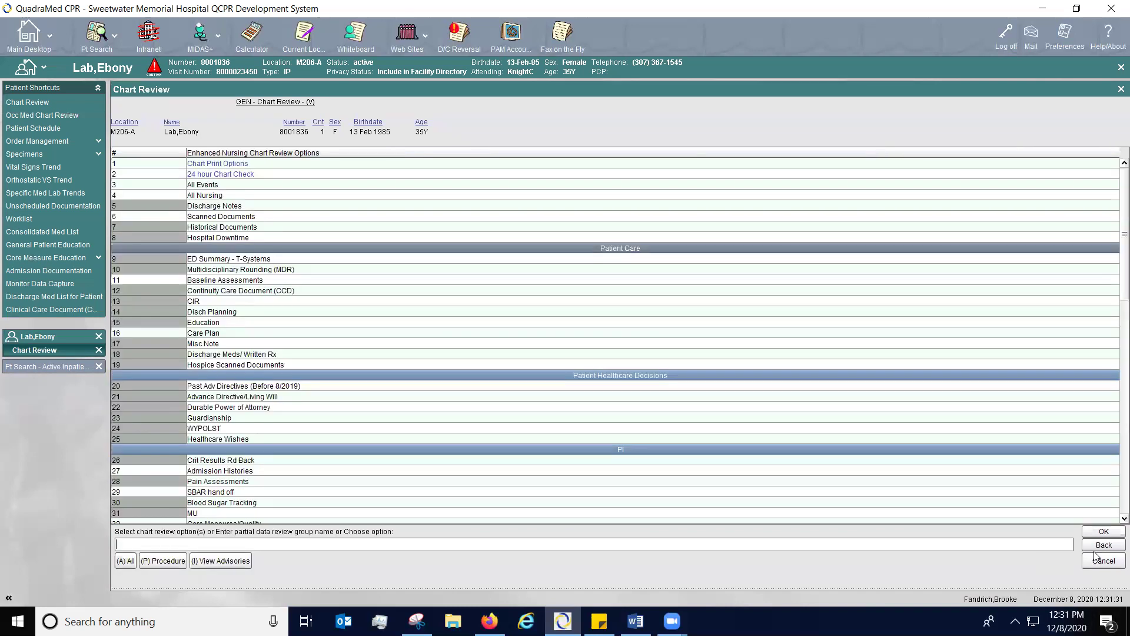
click(203, 185)
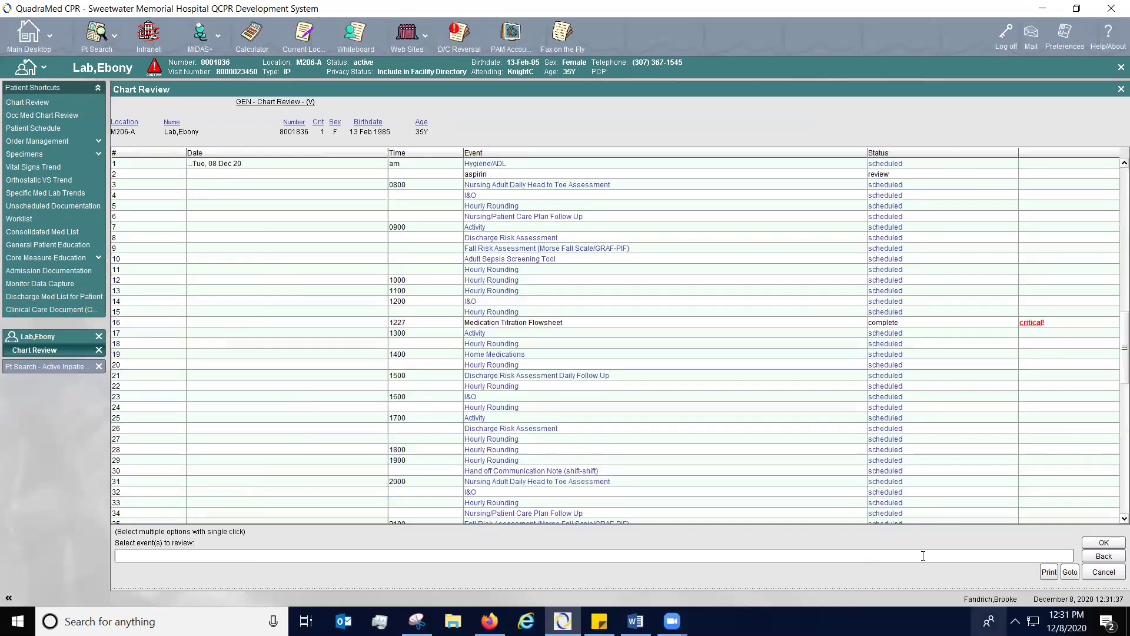
click(1103, 556)
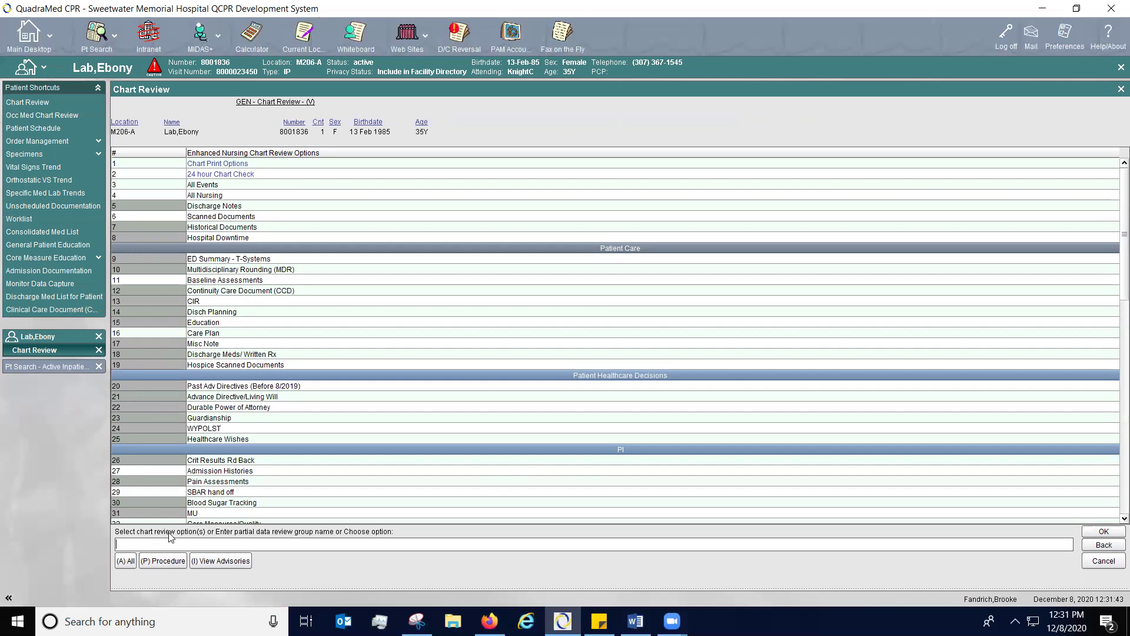
- Search Chart Review procedures for "-titration-" and open the completed Medication Titration Flowsheet event of 8 Dec 20 at 1227
click(171, 562)
text(-)
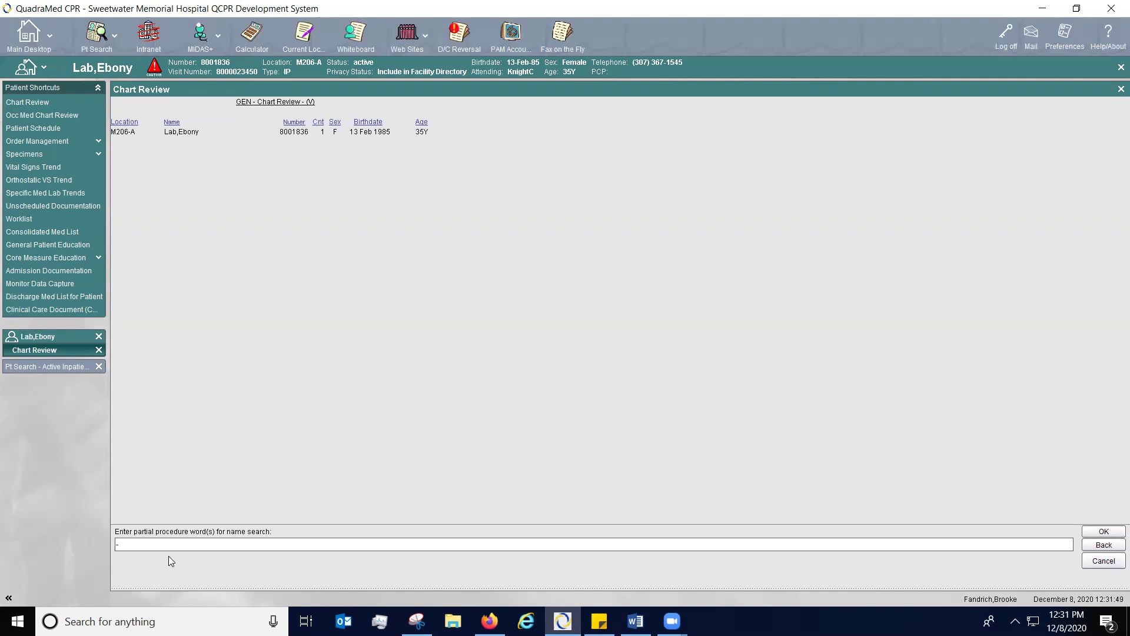
text(titration-)
click(1114, 531)
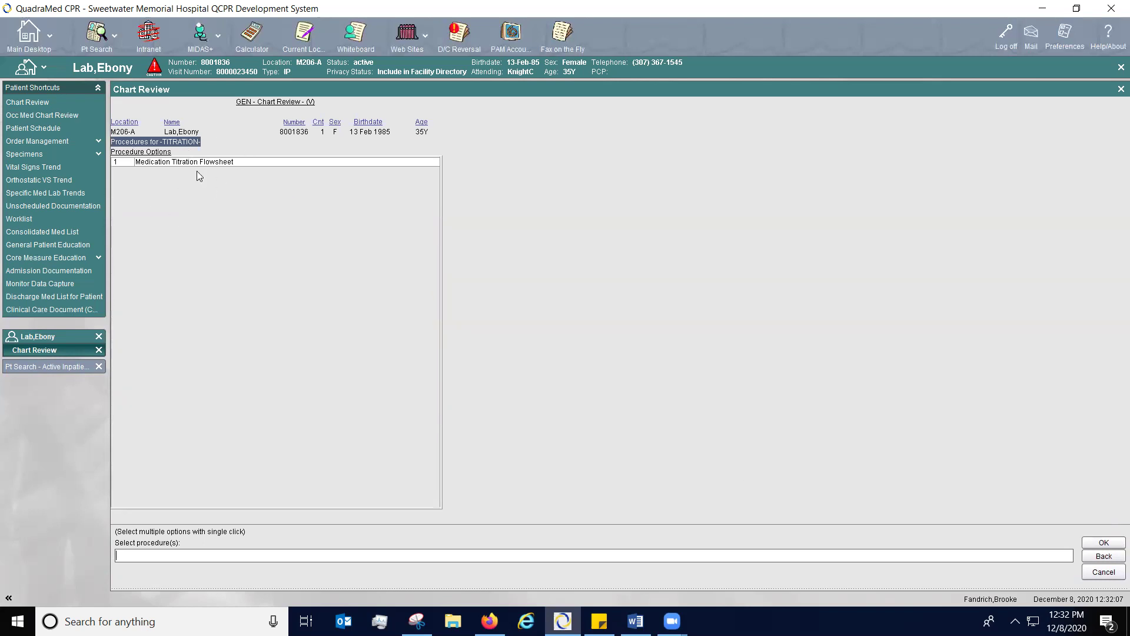
click(239, 163)
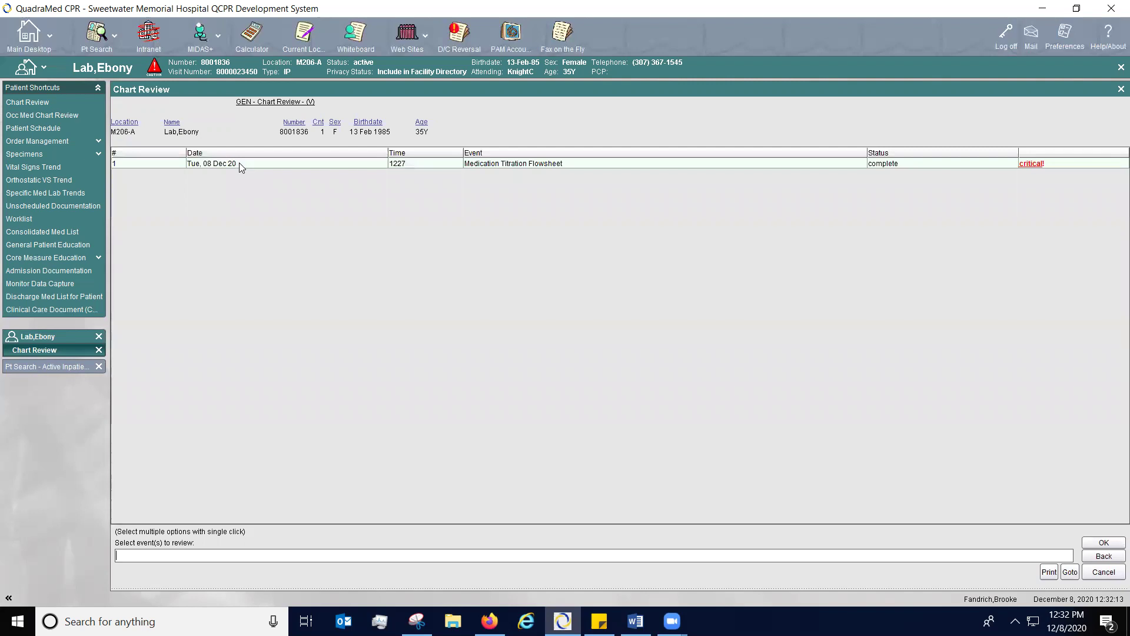
double_click(239, 162)
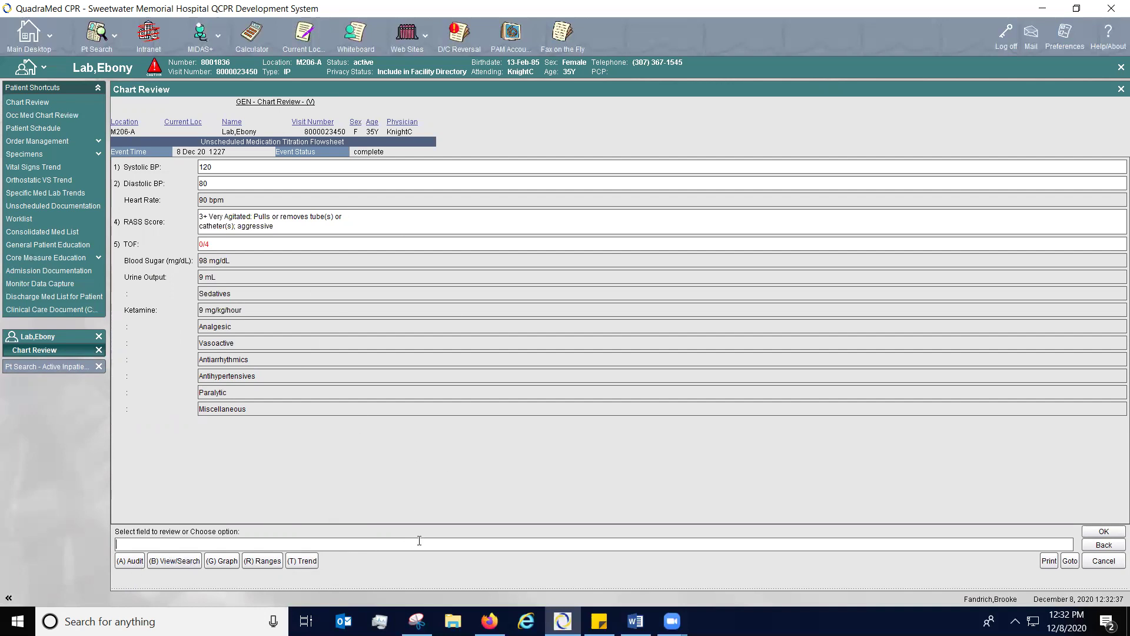
- Leave the flowsheet, look over the remaining chart review options and view the Vital Signs Trend
click(1096, 545)
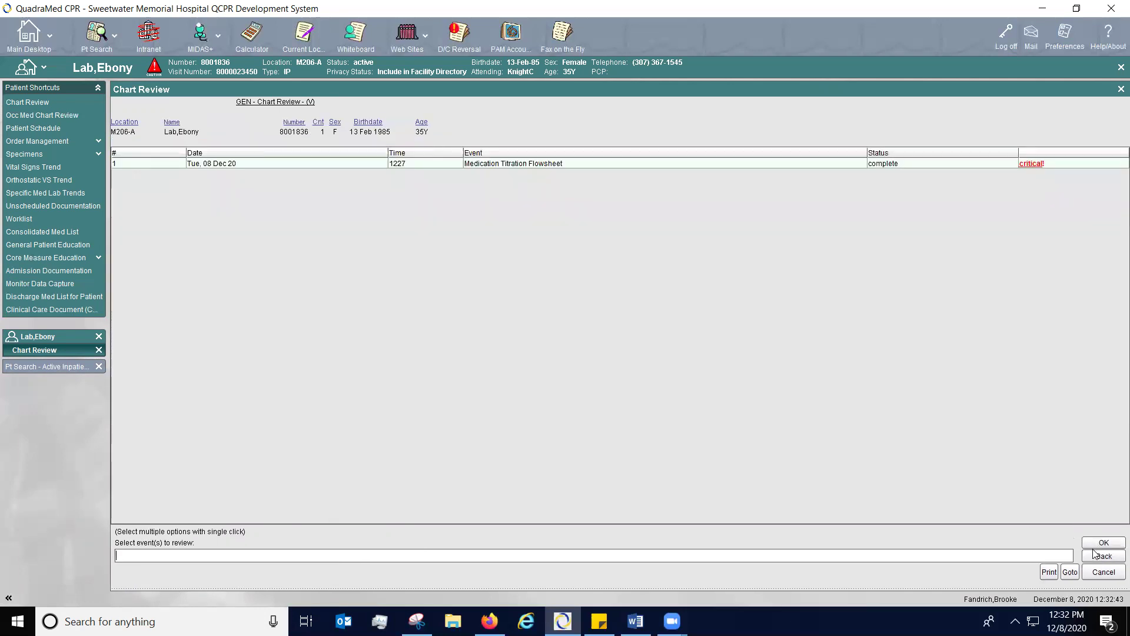
click(1094, 556)
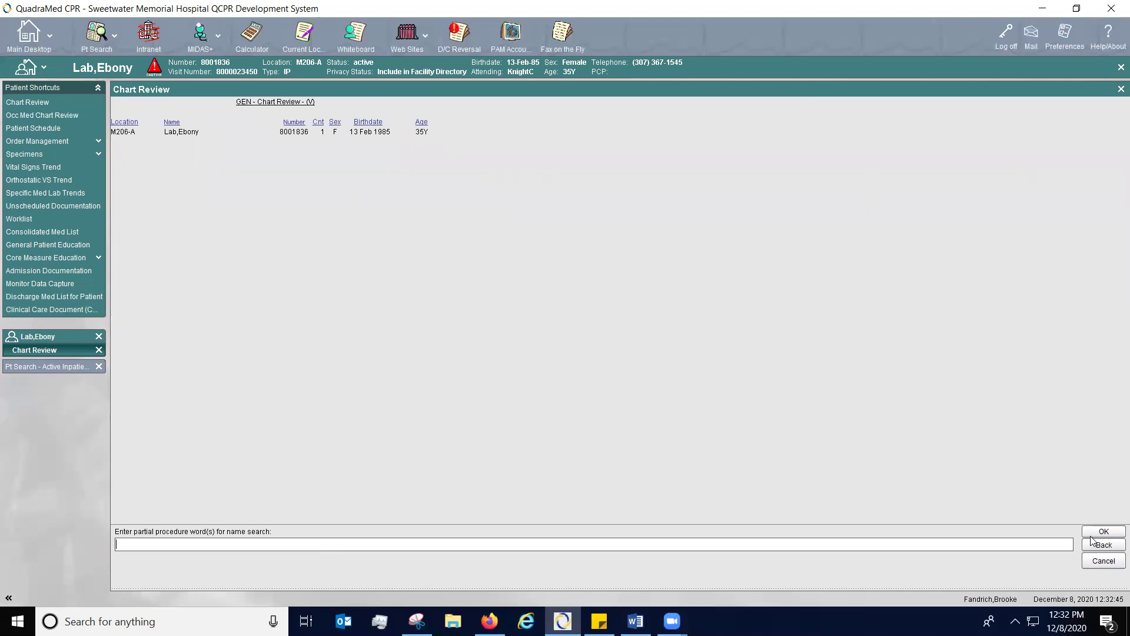
click(1090, 544)
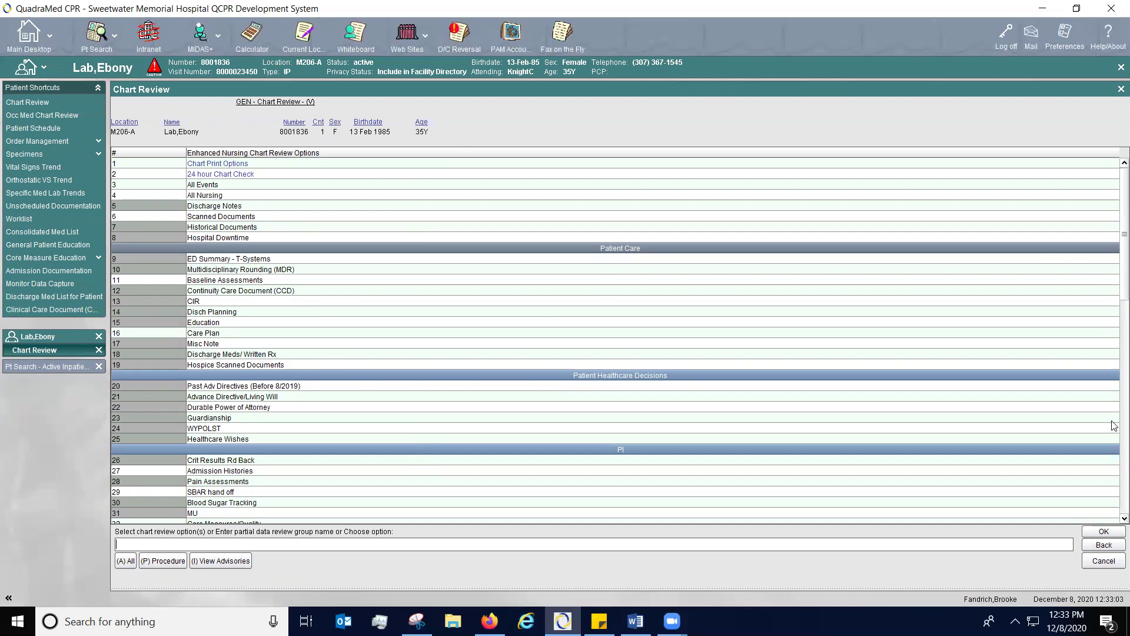
scroll(1113, 424, down, 5)
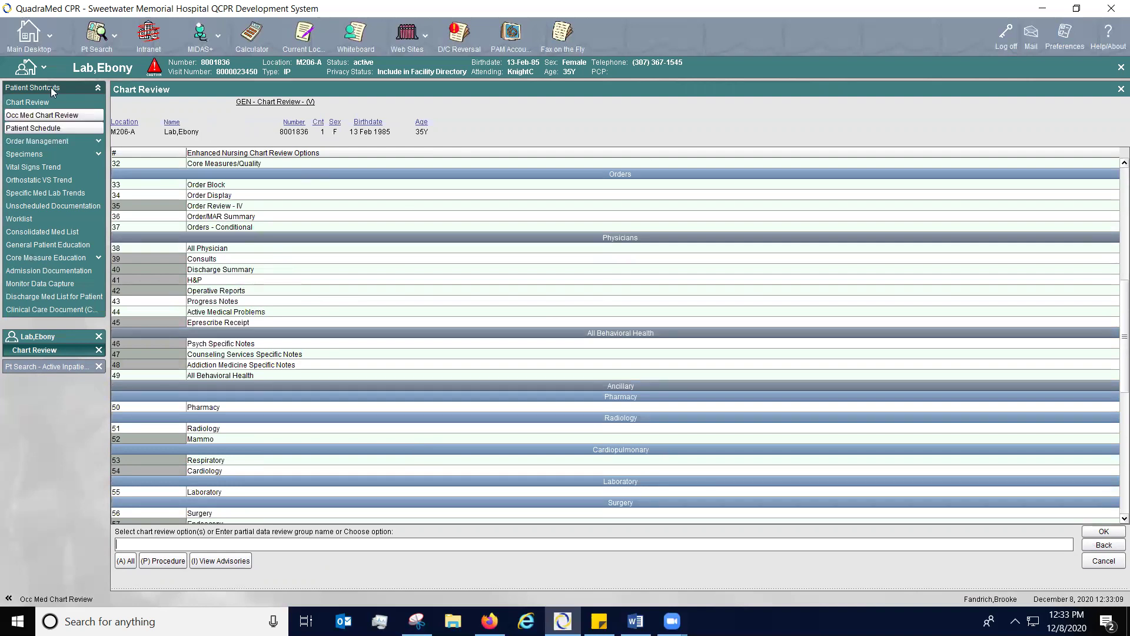
click(54, 166)
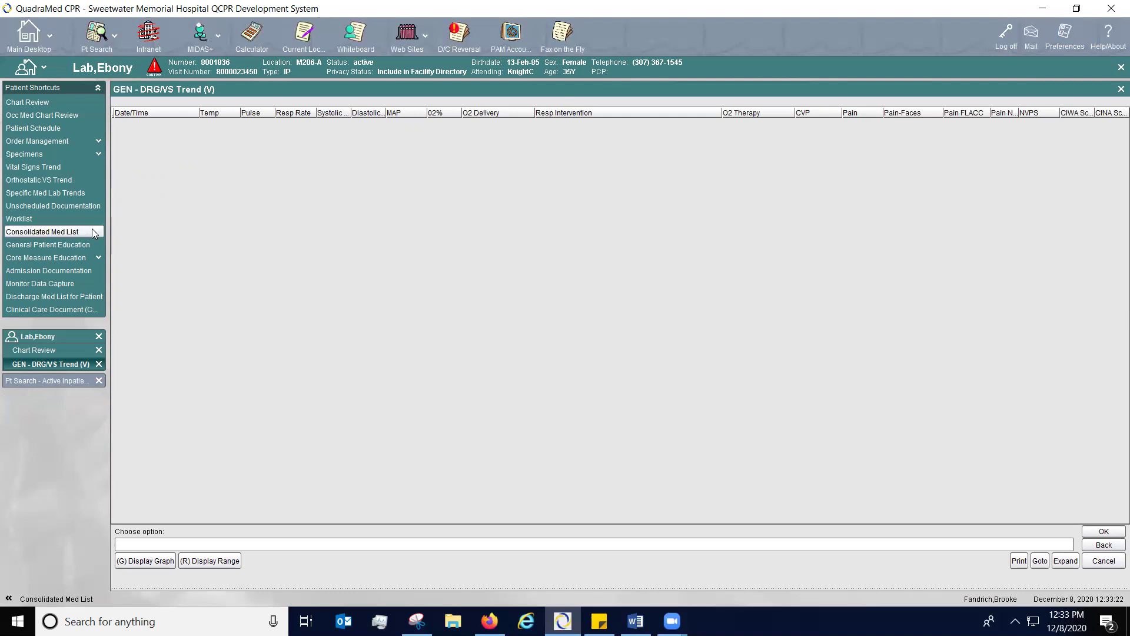
- Reschedule the 1200 I&O event in the worklist to "now" with the comment "asleep", and accept the reschedule
click(46, 218)
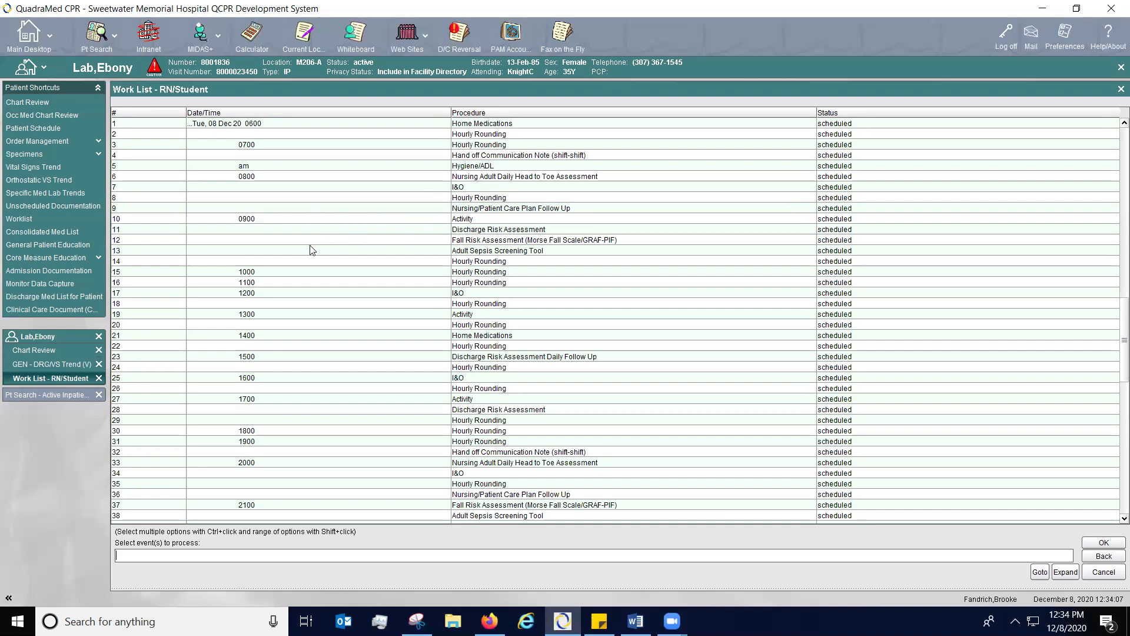
double_click(298, 295)
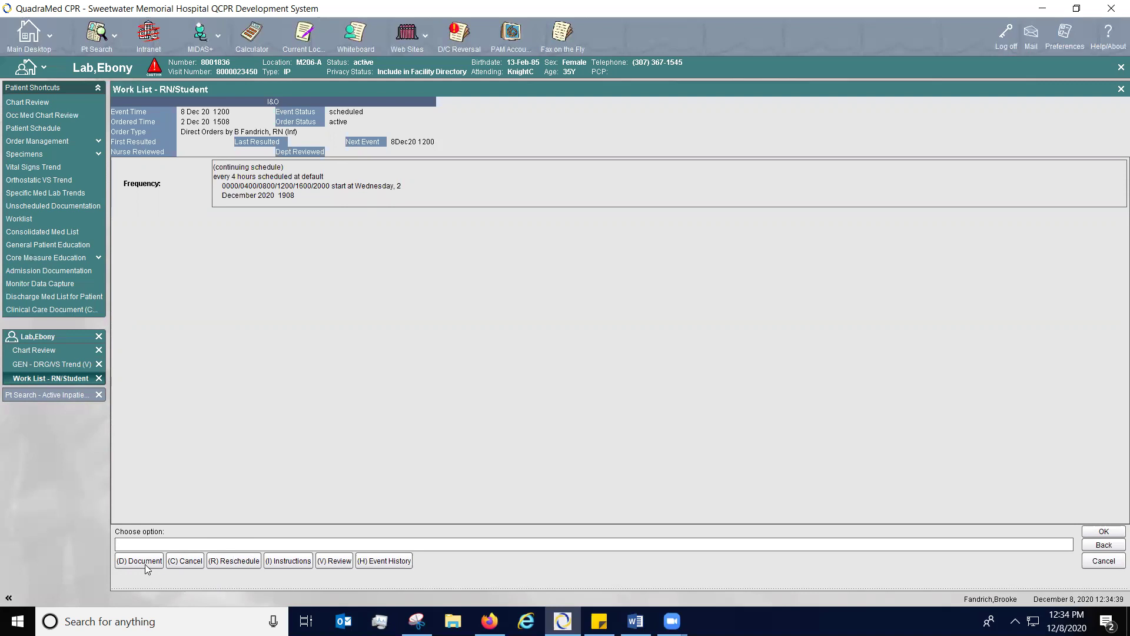
click(235, 562)
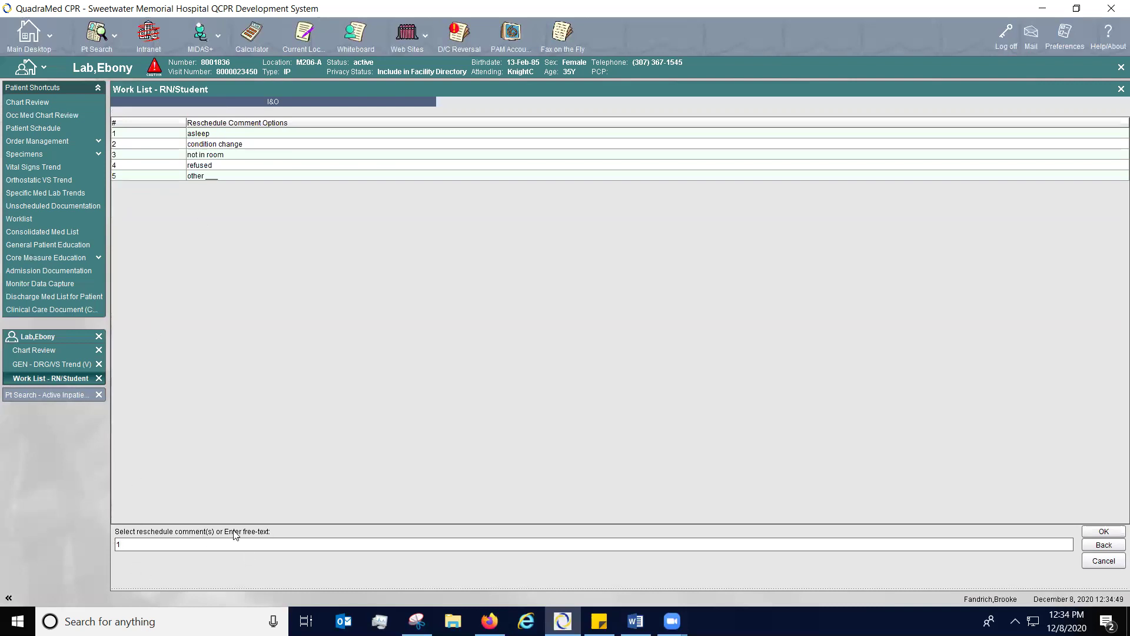
key(Return)
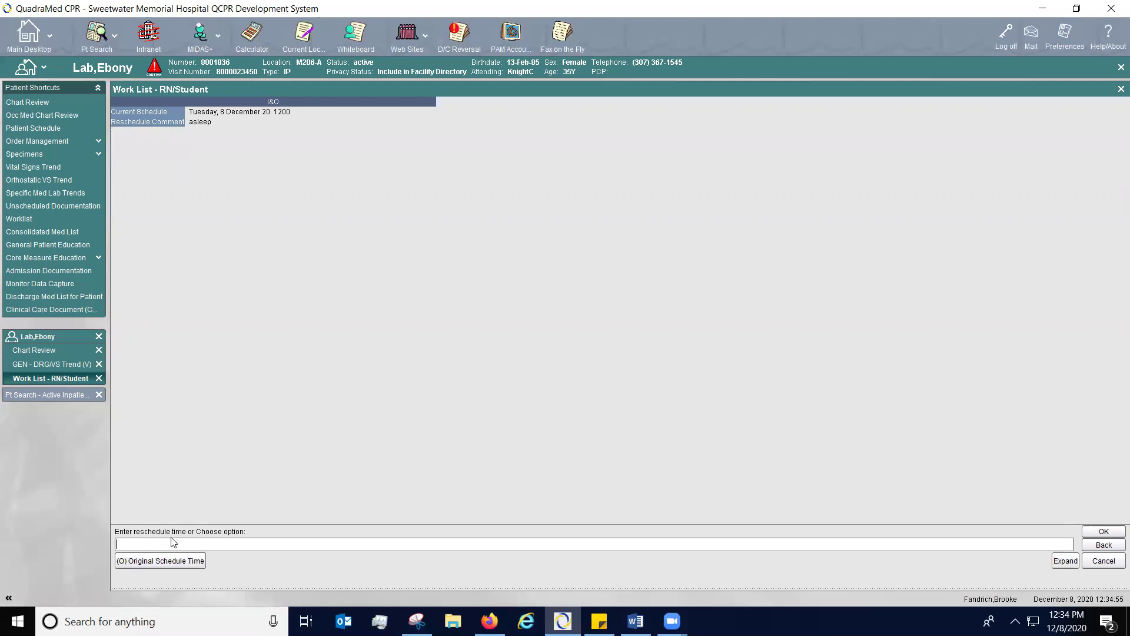
text(now)
key(Return)
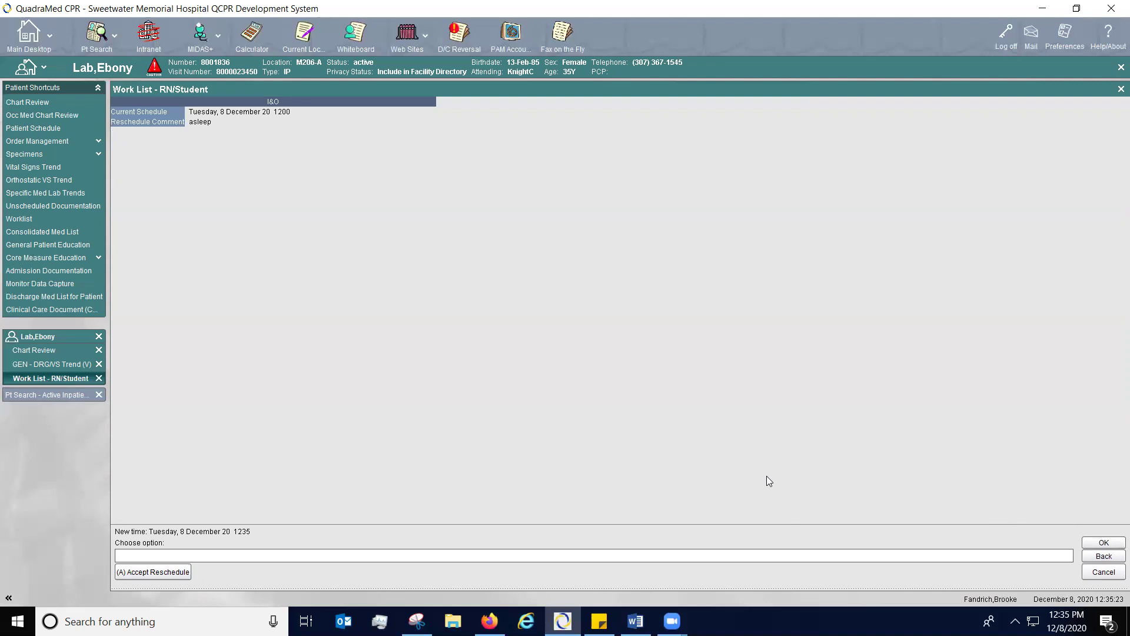
click(142, 573)
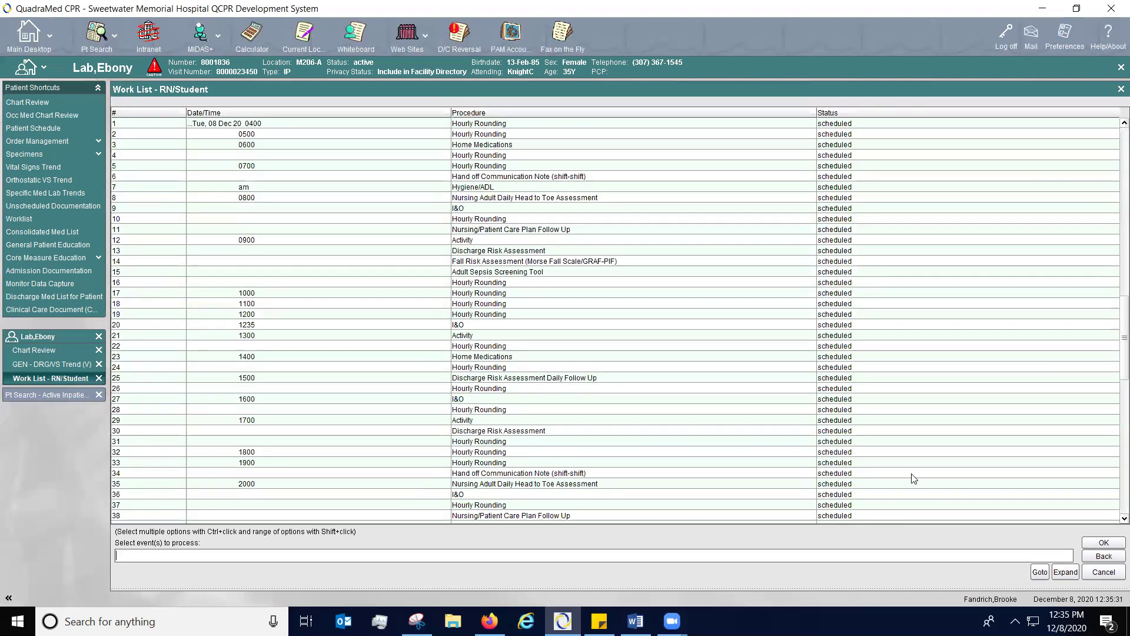
- Open the 1235 I&O event in the worklist for documentation with the performed time "now"
double_click(469, 326)
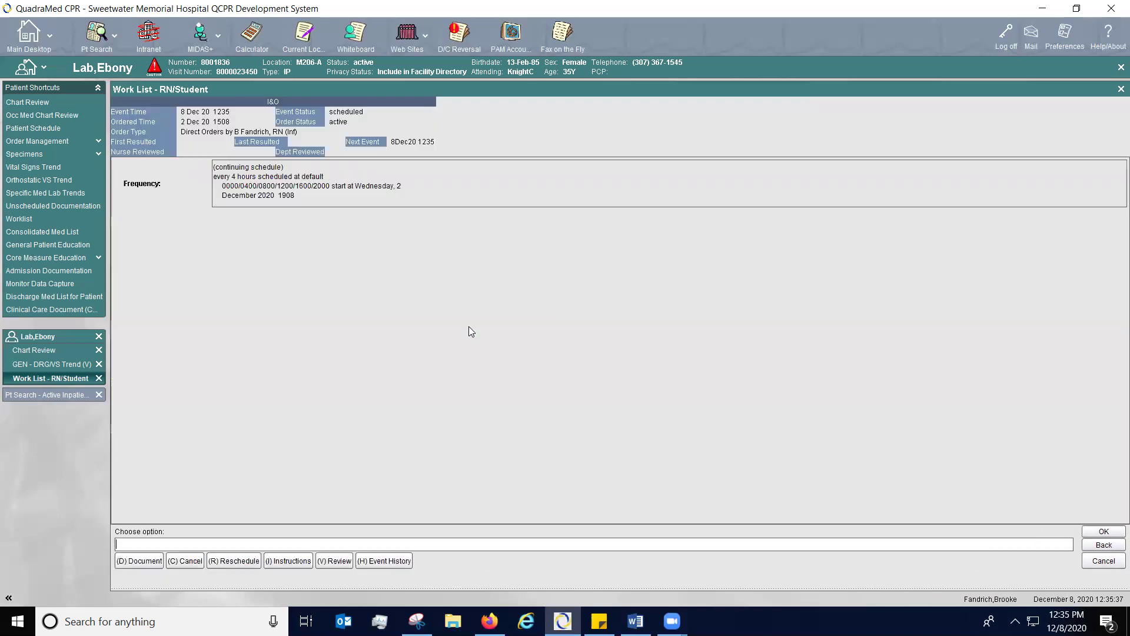
click(140, 560)
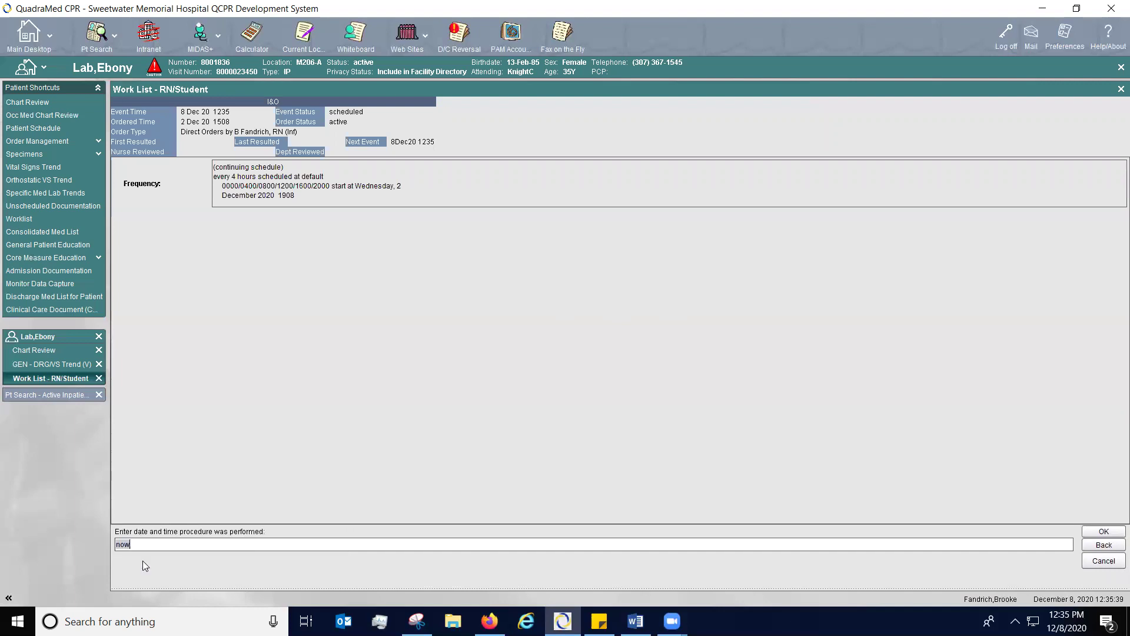
key(Return)
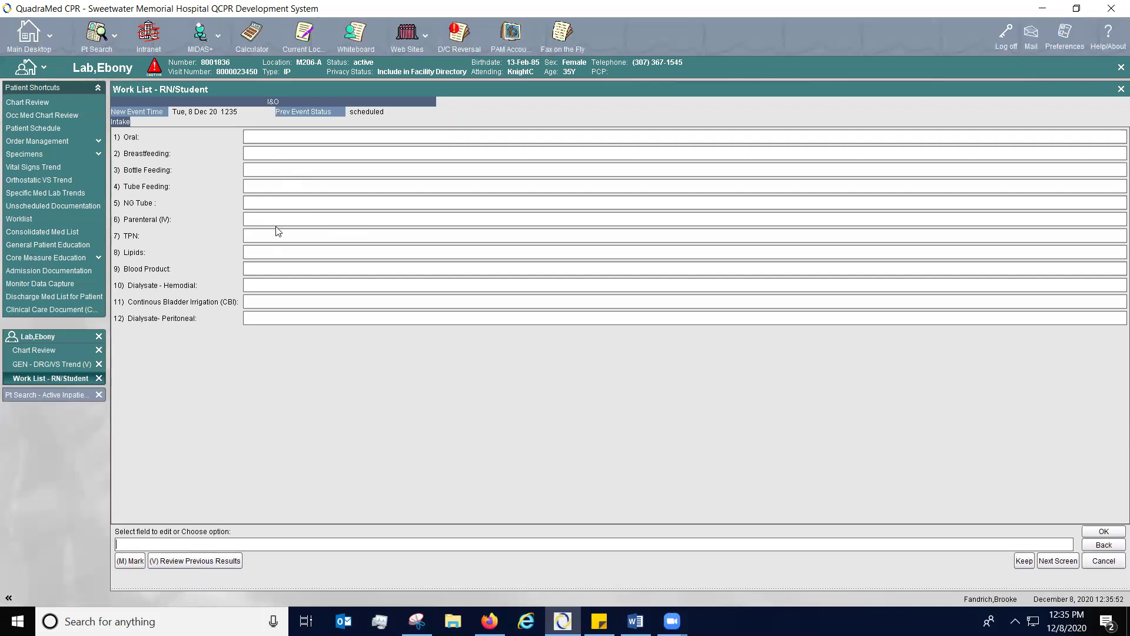
- Document an oral intake of 10 mL of type broth on the Intake screen
click(273, 136)
text(d)
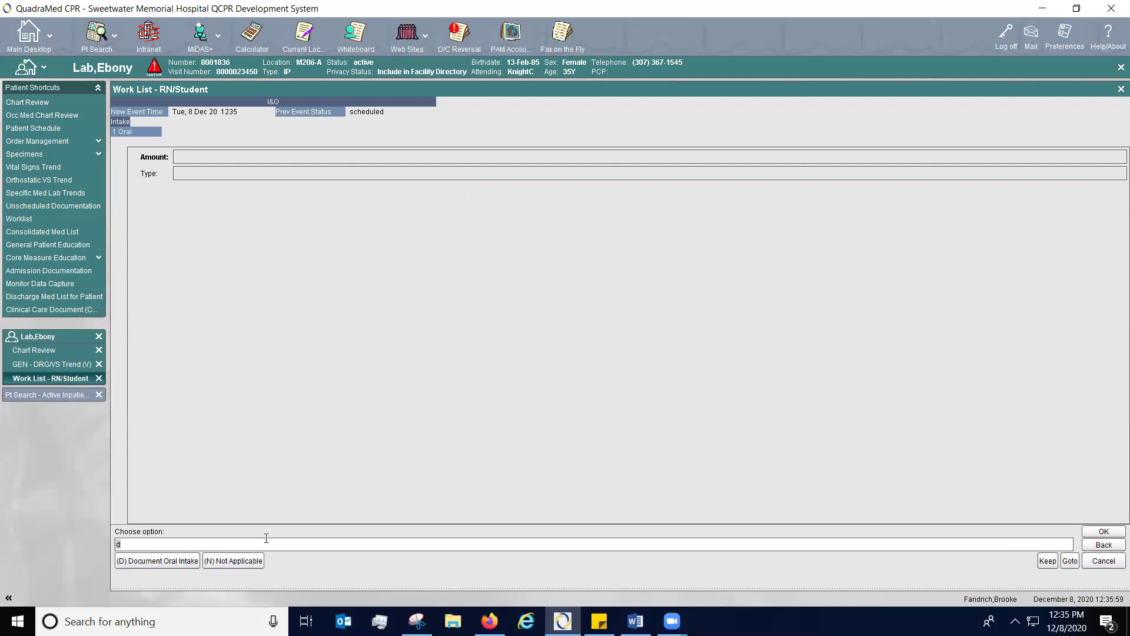
click(149, 561)
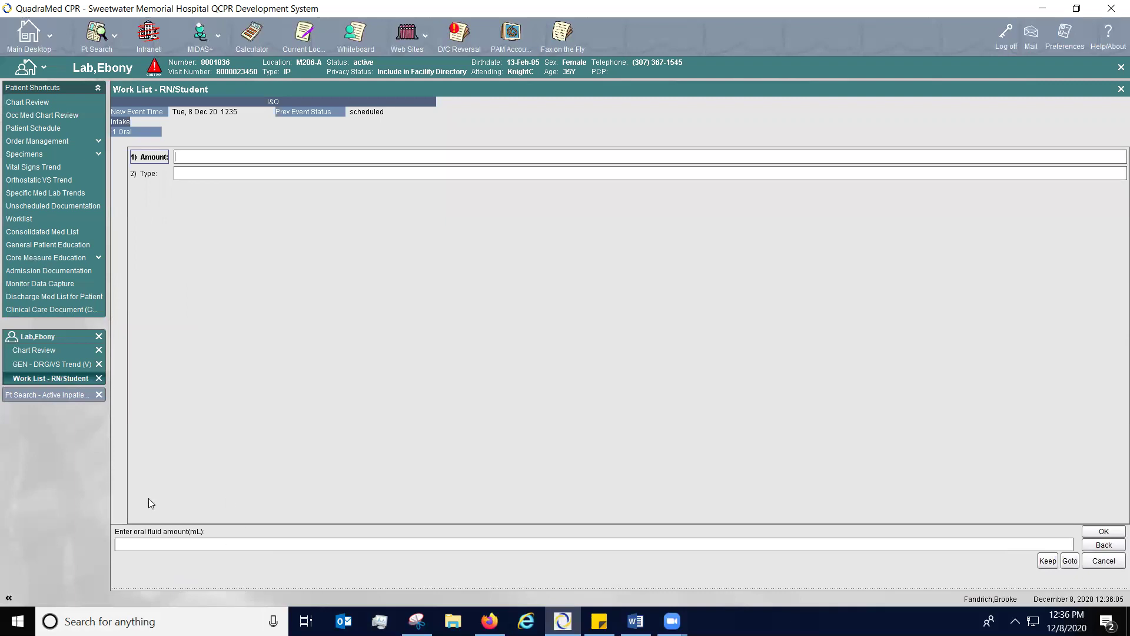
text(10)
key(BackSpace)
key(Return)
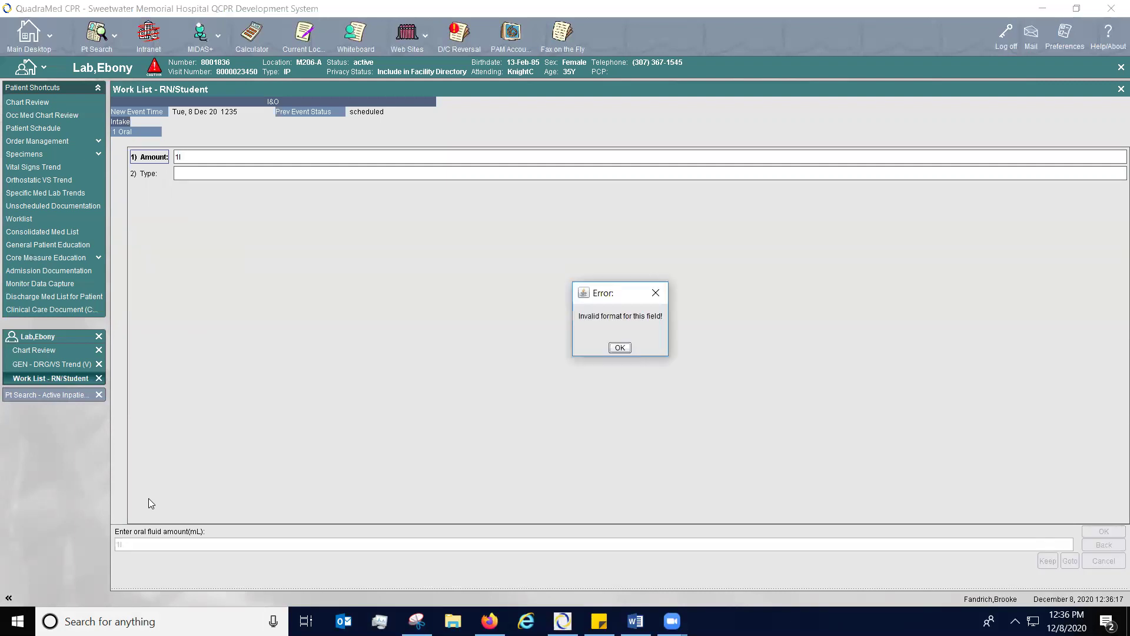
key(Return)
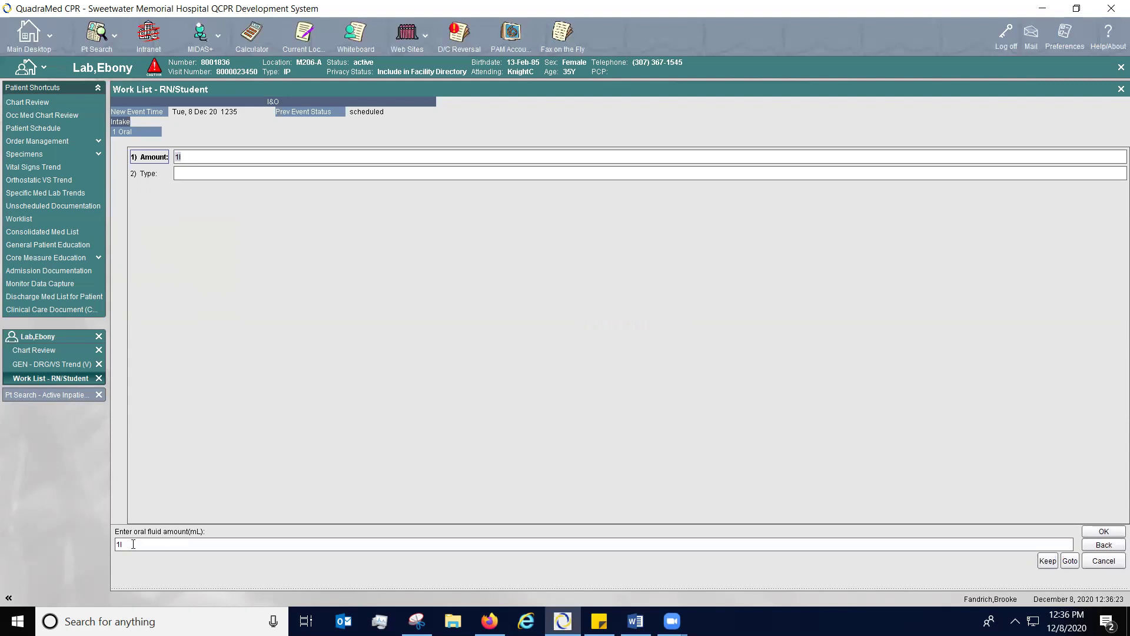
text(10)
key(Return)
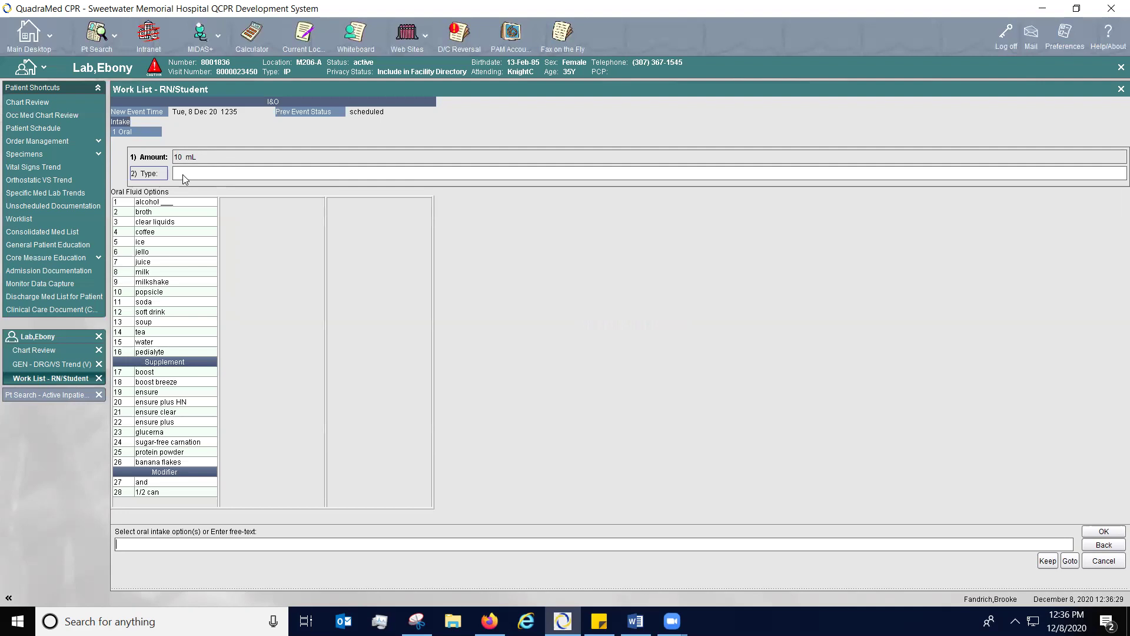
click(151, 212)
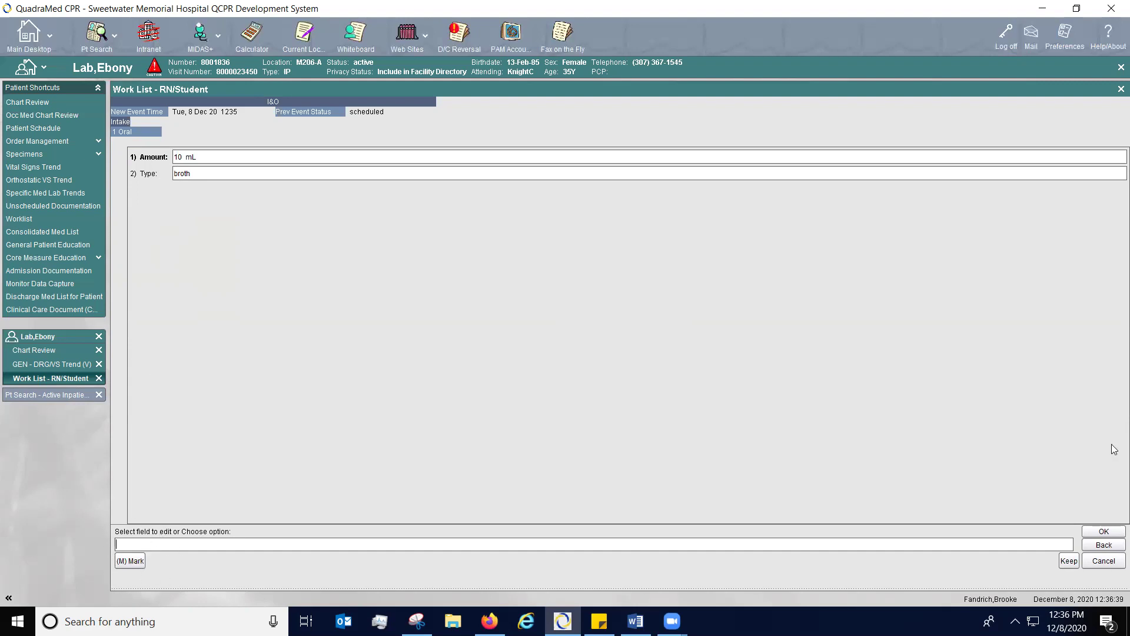
click(1104, 532)
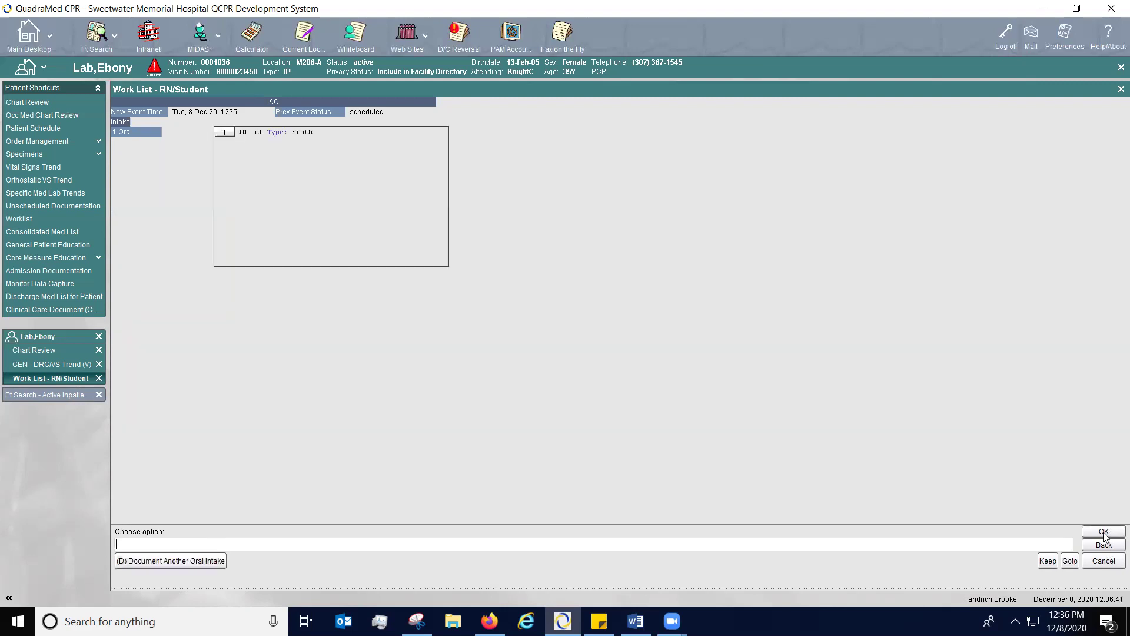
click(1104, 532)
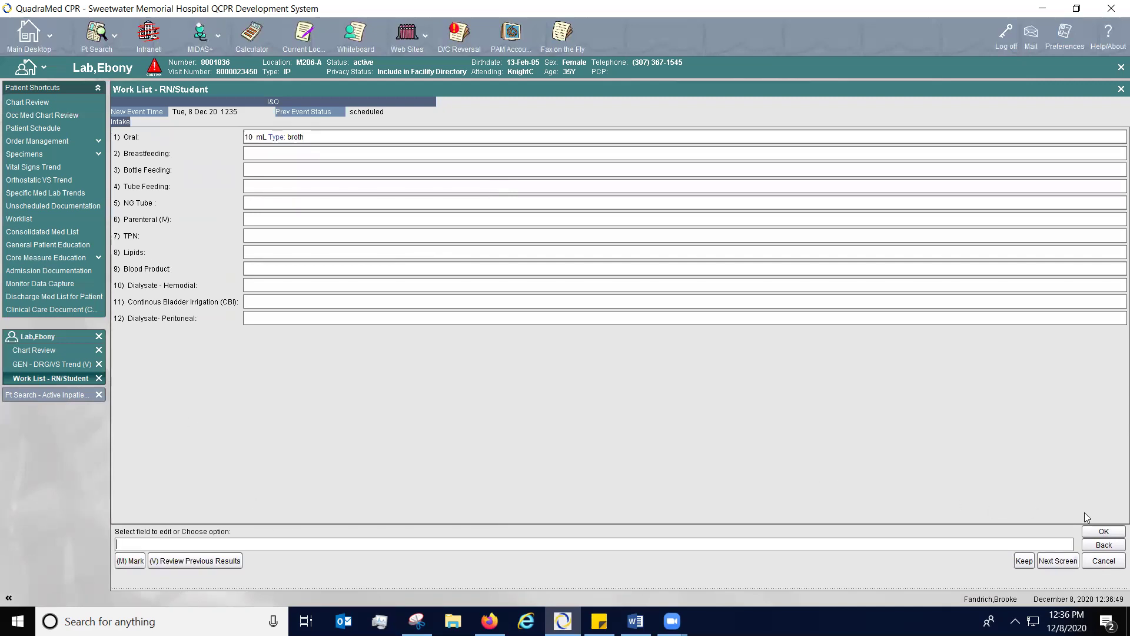
- Finish the I&O documentation without output entries and accept it as partial
click(1097, 533)
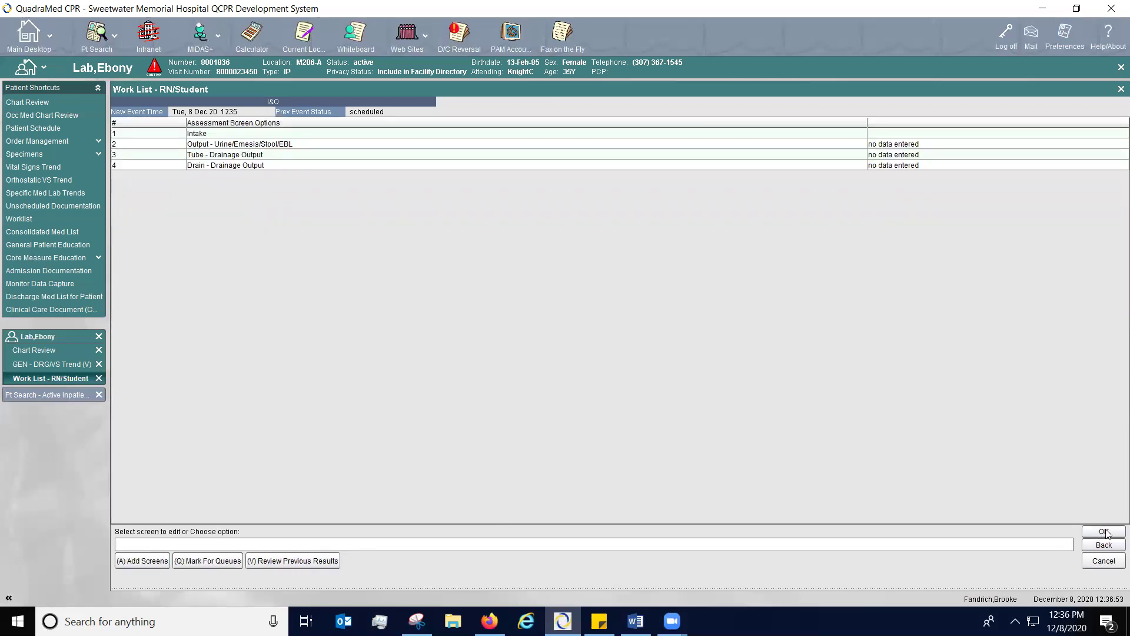
click(1107, 532)
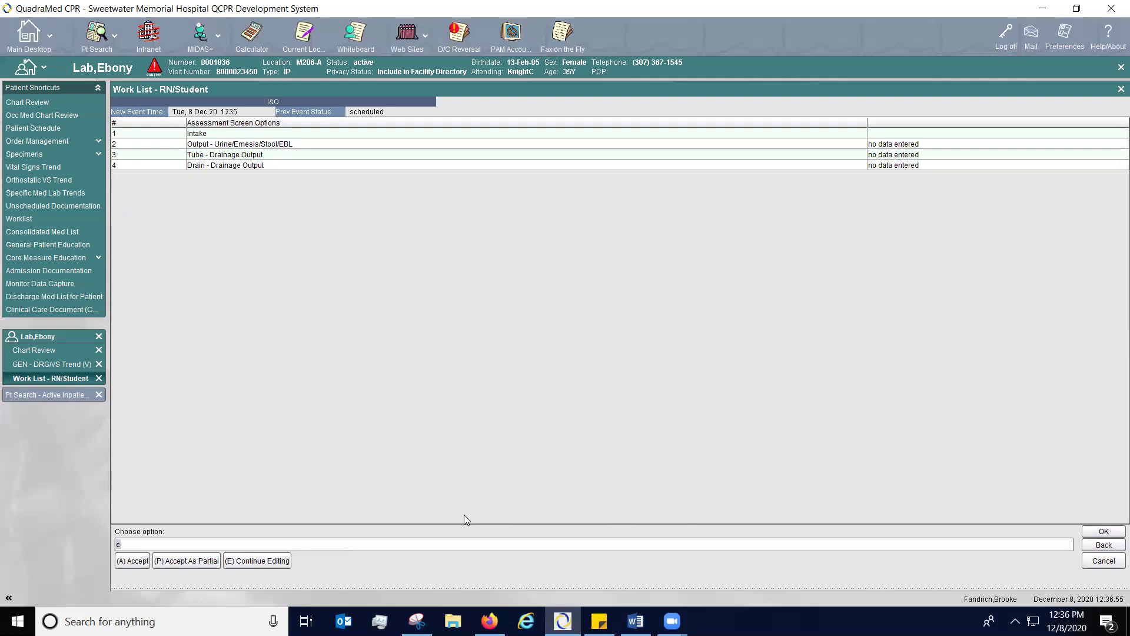
click(192, 562)
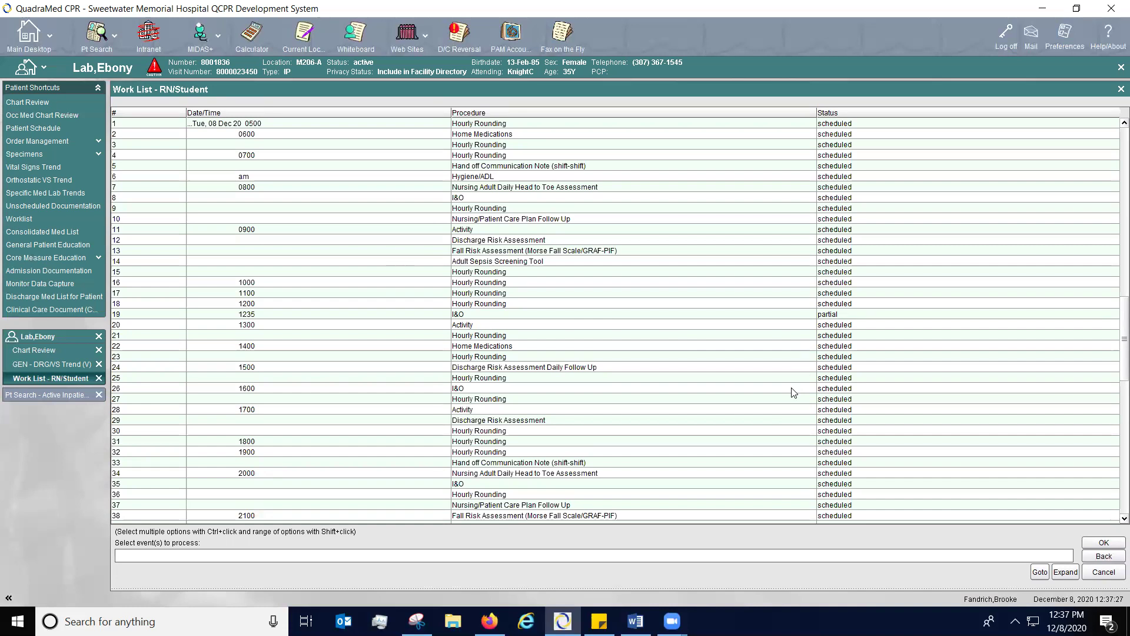
click(1103, 541)
- Start unscheduled Admission Ht/Wt documentation from Vitals and Ht/Wt with the performed time "now"
click(67, 207)
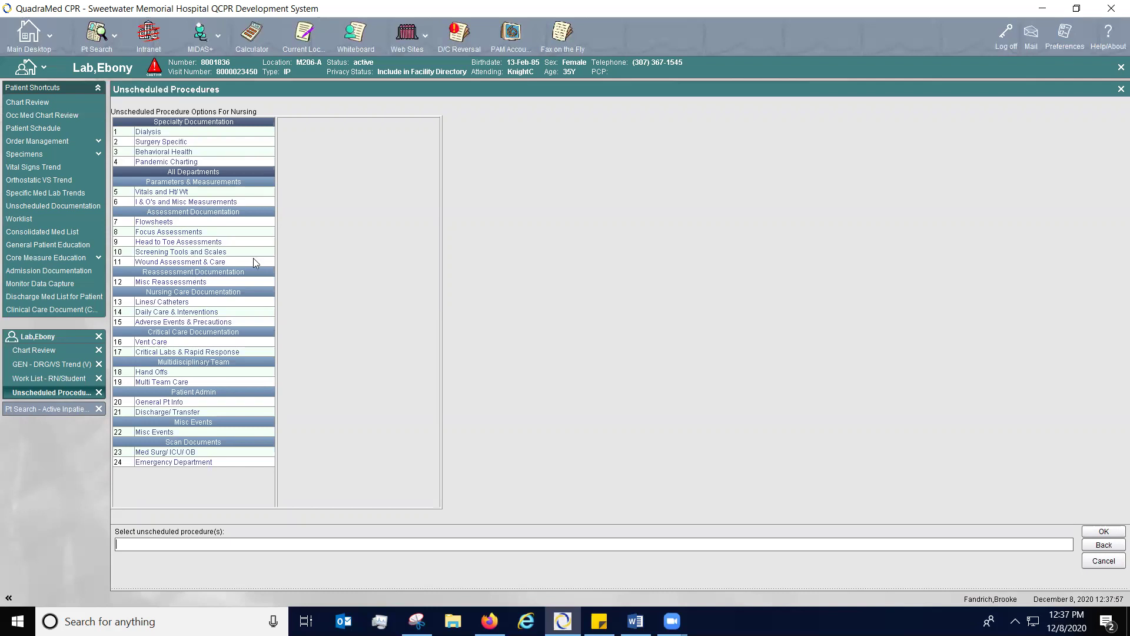
click(194, 191)
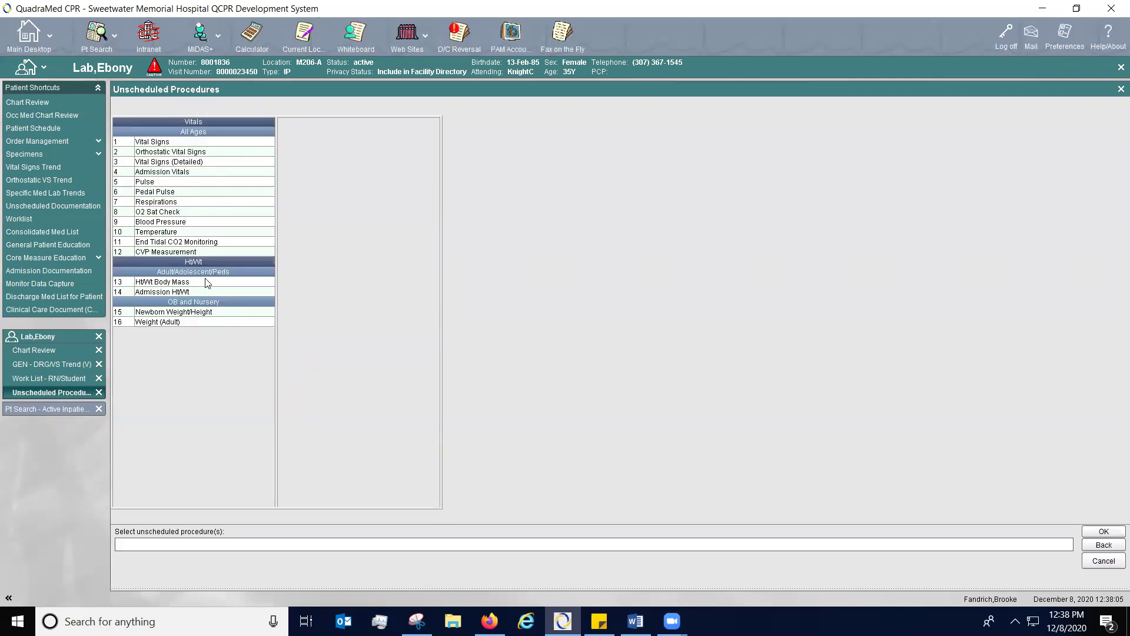
click(172, 295)
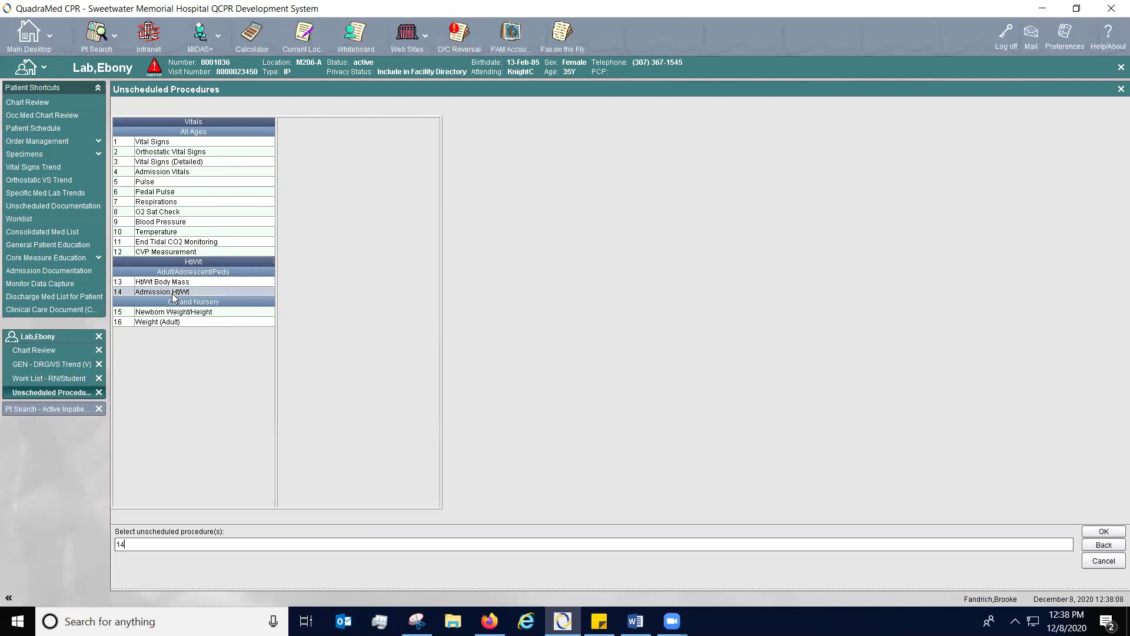
key(Return)
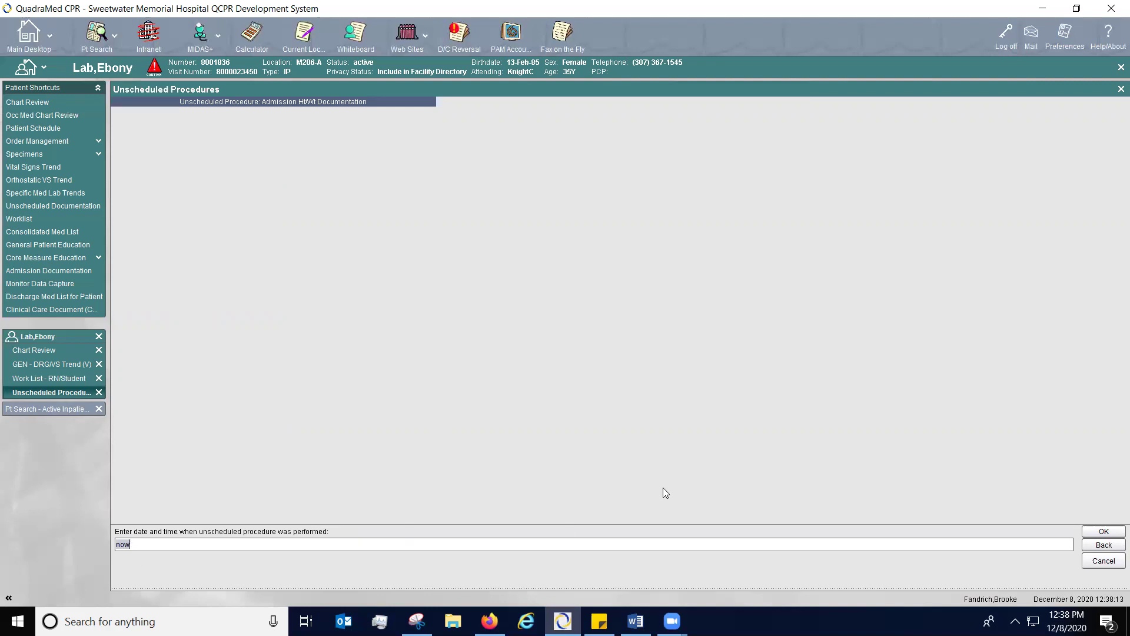
click(1107, 531)
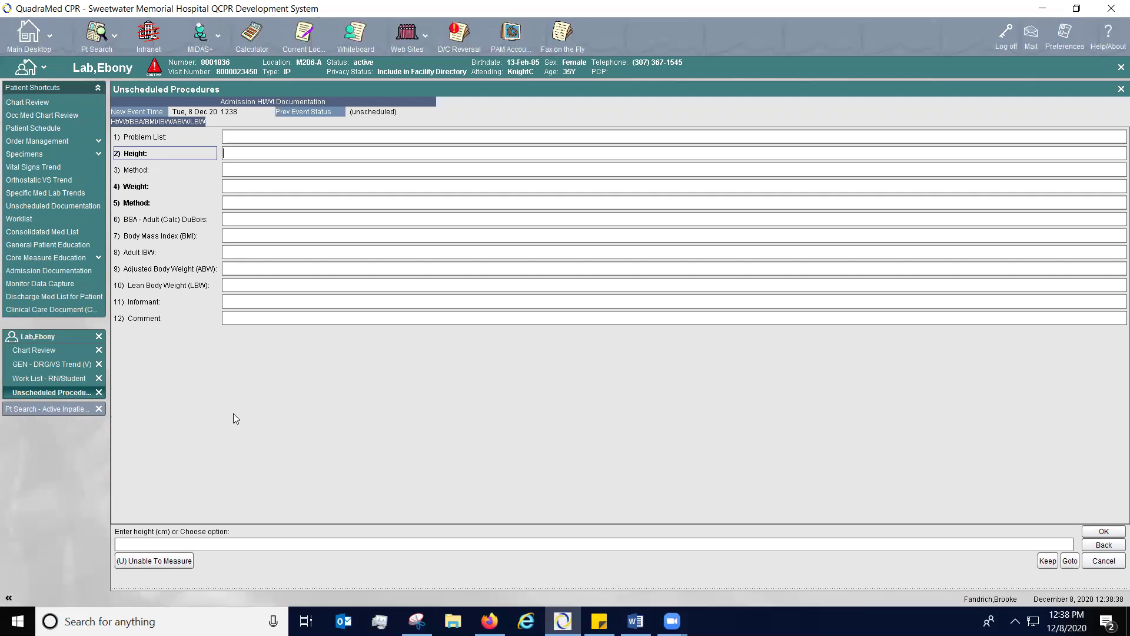
- Record the patient's height as 6'0" with the method "actual"
text(6'0"))
key(Return)
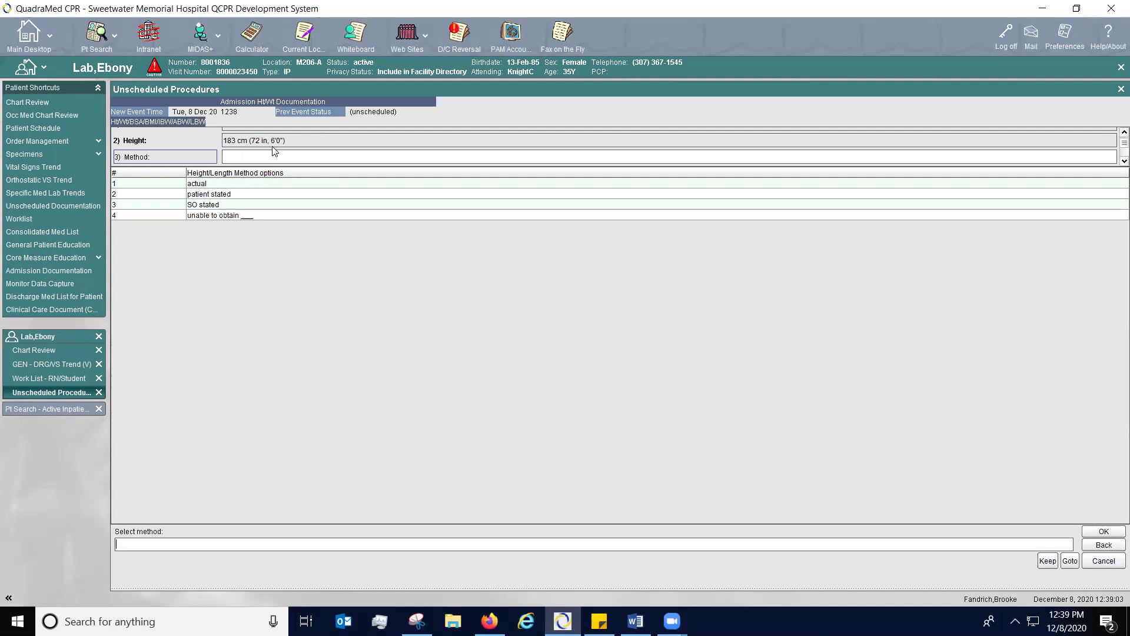
text(1)
key(Return)
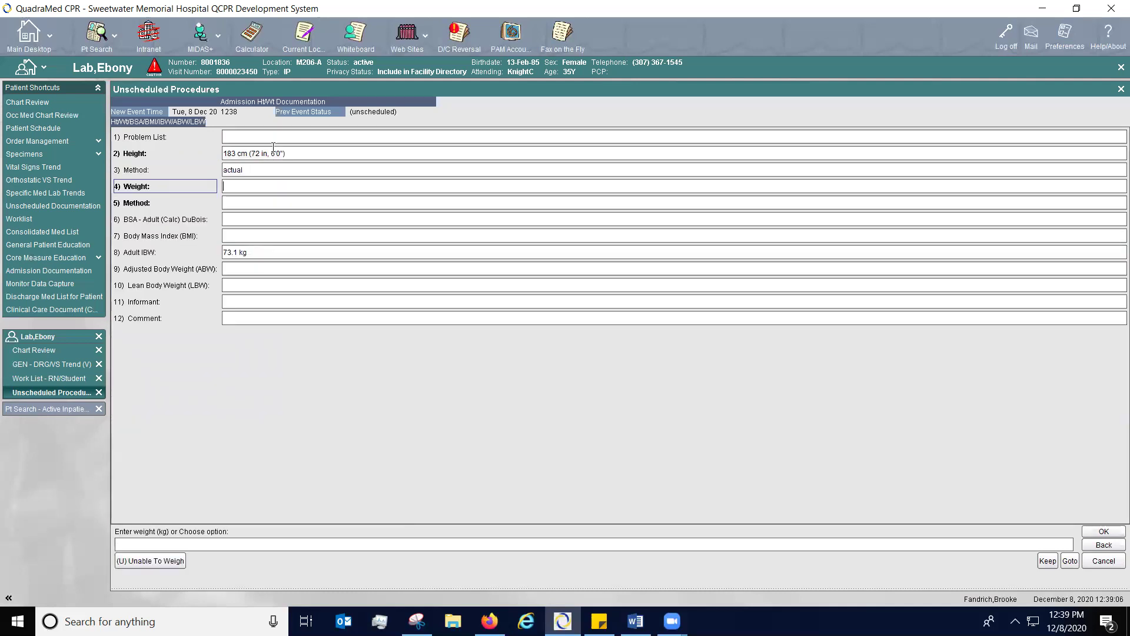
- Record the weight as 175 lbs by standing scale and accept the Admission Ht/Wt documentation
text(175 lbs)
key(Return)
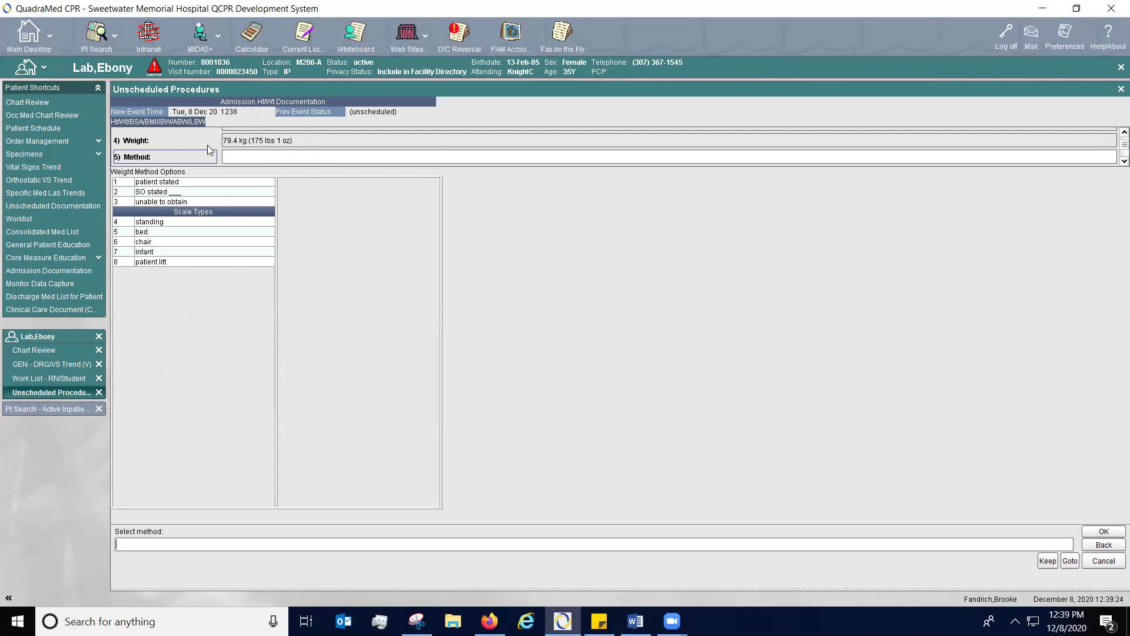
click(165, 225)
click(1104, 530)
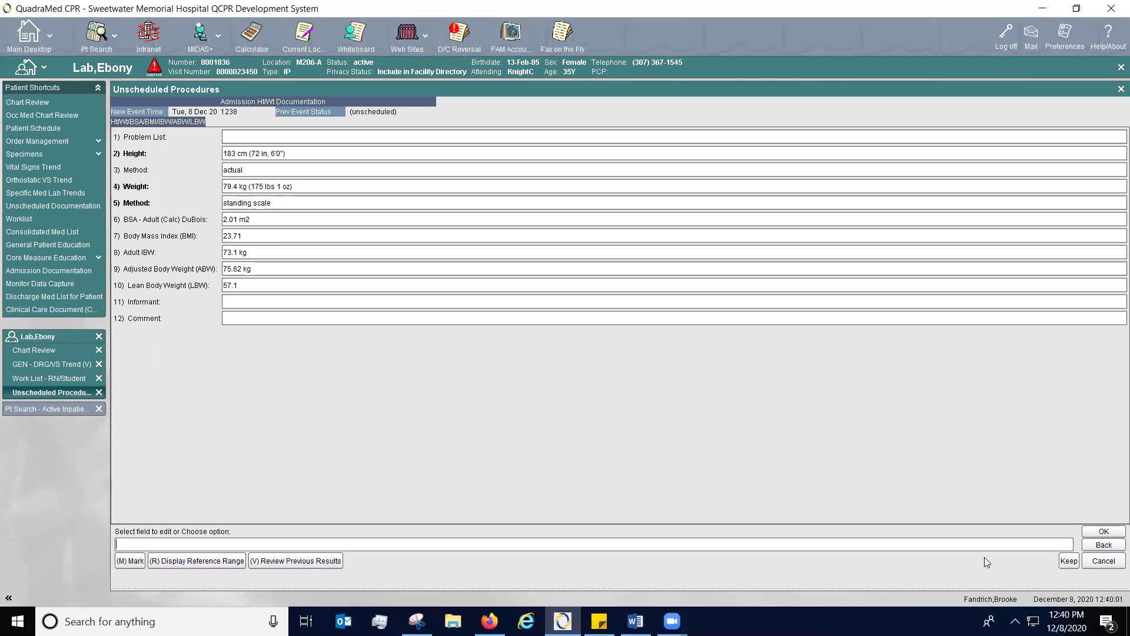
click(1100, 532)
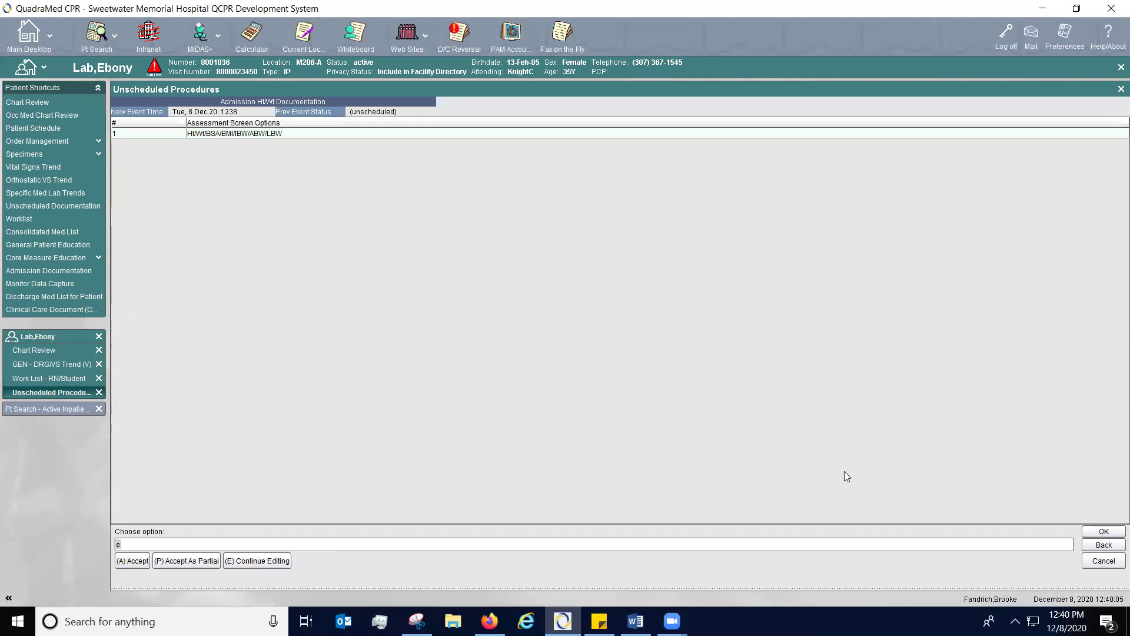
click(141, 562)
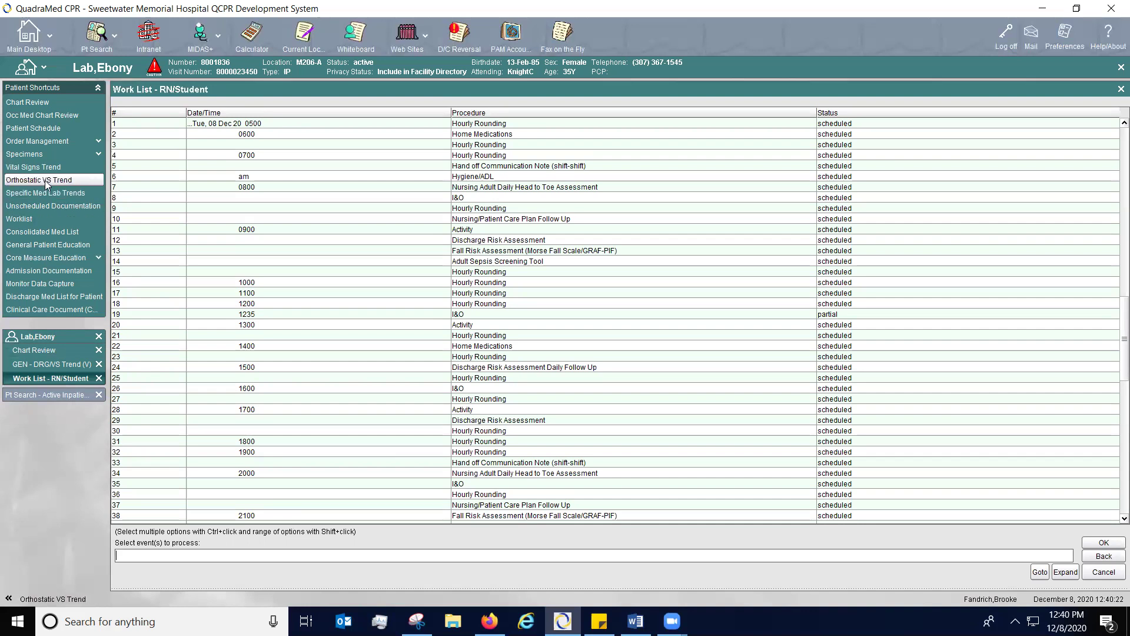
- Open the General Patient Education form with the performed time "now" to view its fields
click(39, 245)
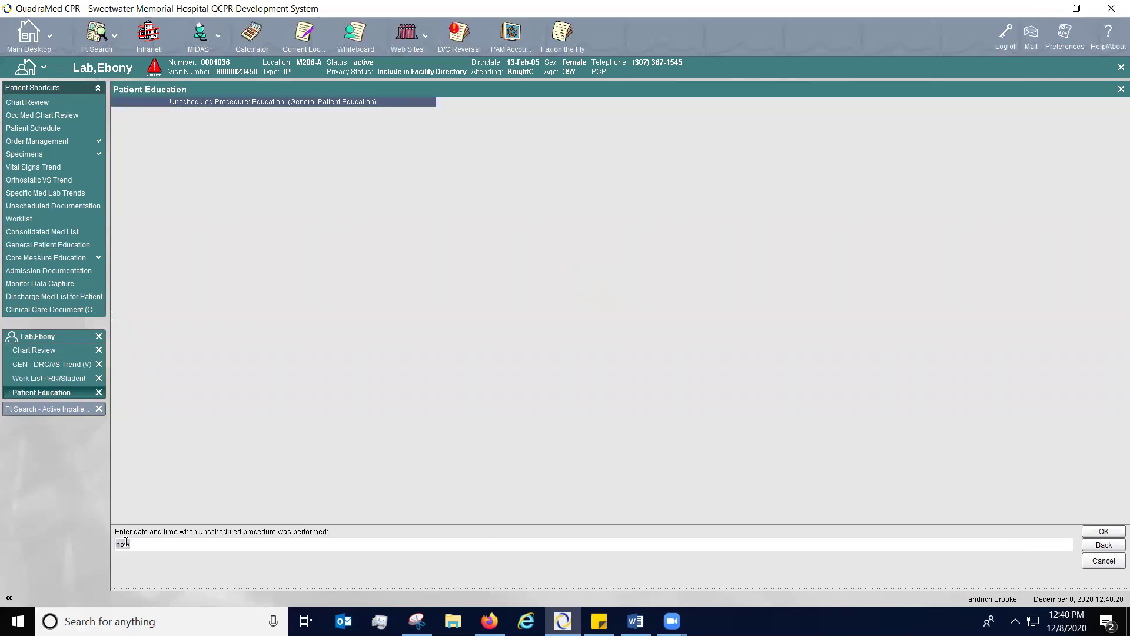
click(1113, 533)
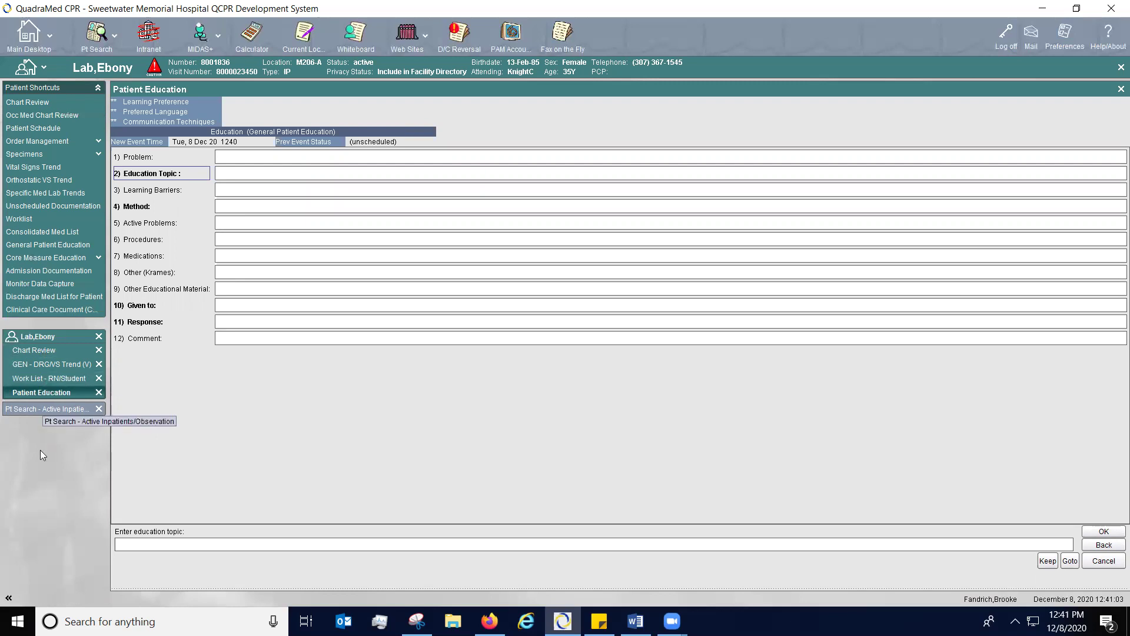
- Close Chart Review, the VS trend, the worklist, Patient Education without saving, and the patient search
click(98, 351)
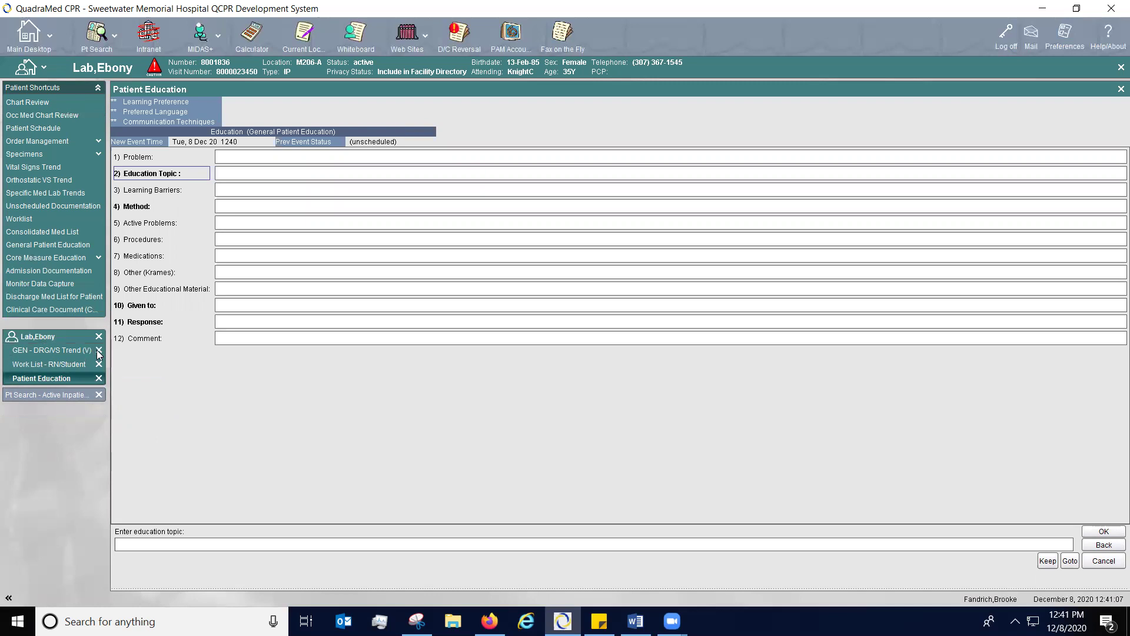
click(99, 351)
click(99, 351)
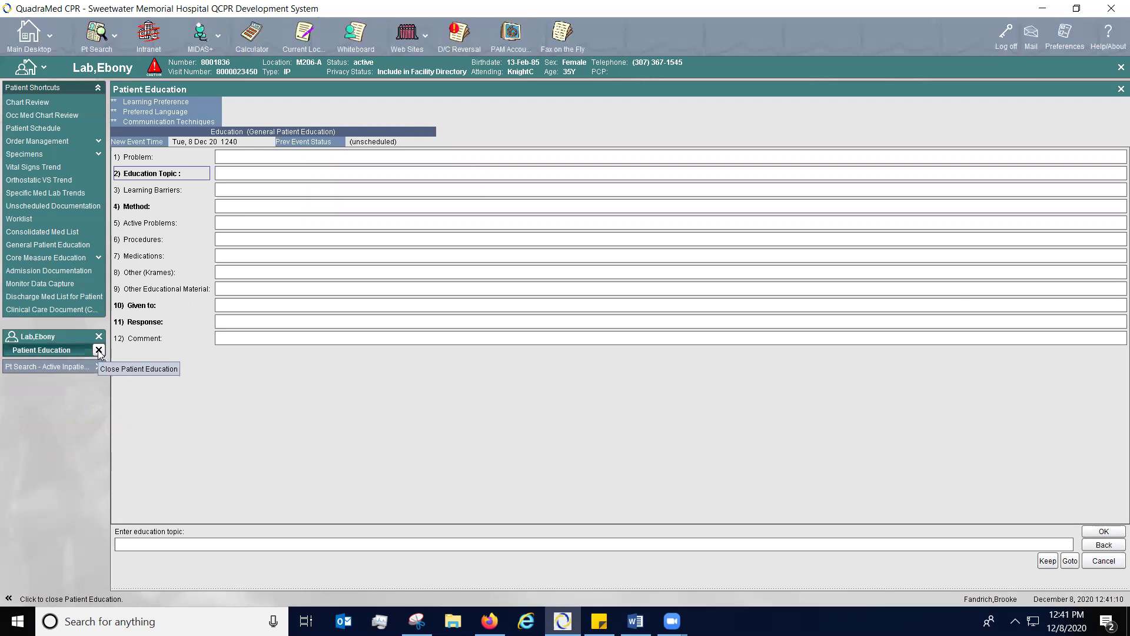
click(99, 350)
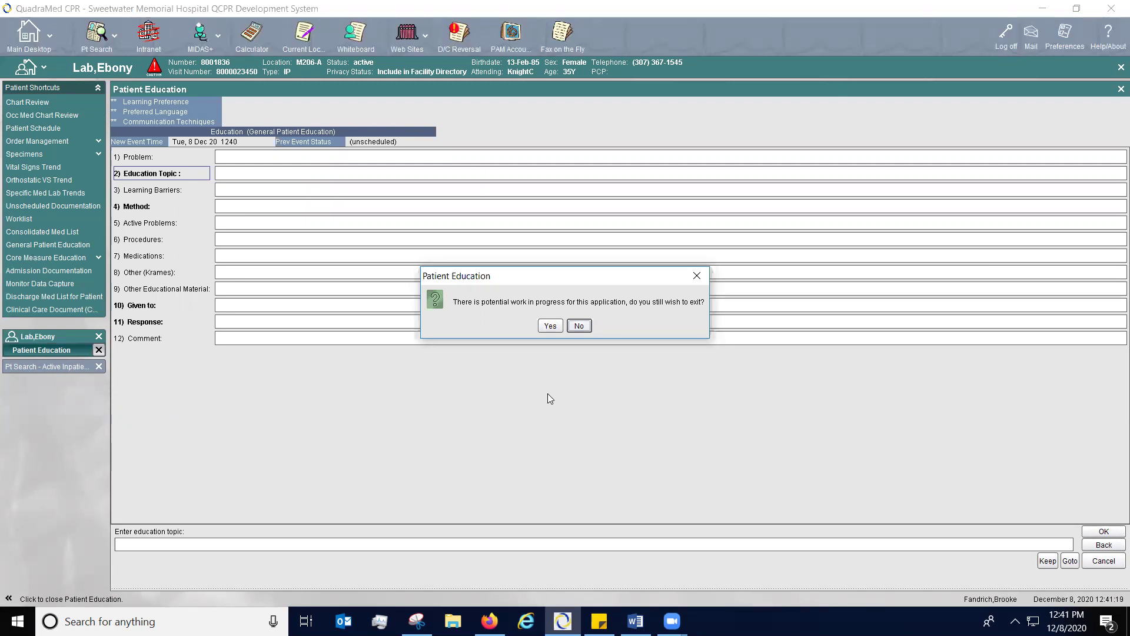
click(551, 327)
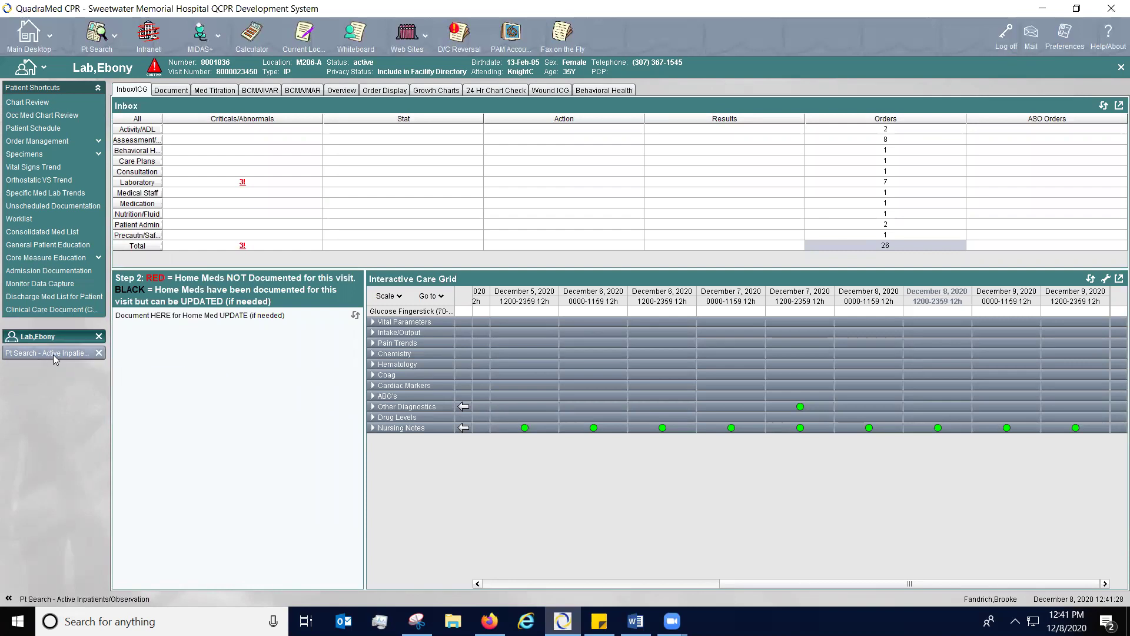
click(98, 353)
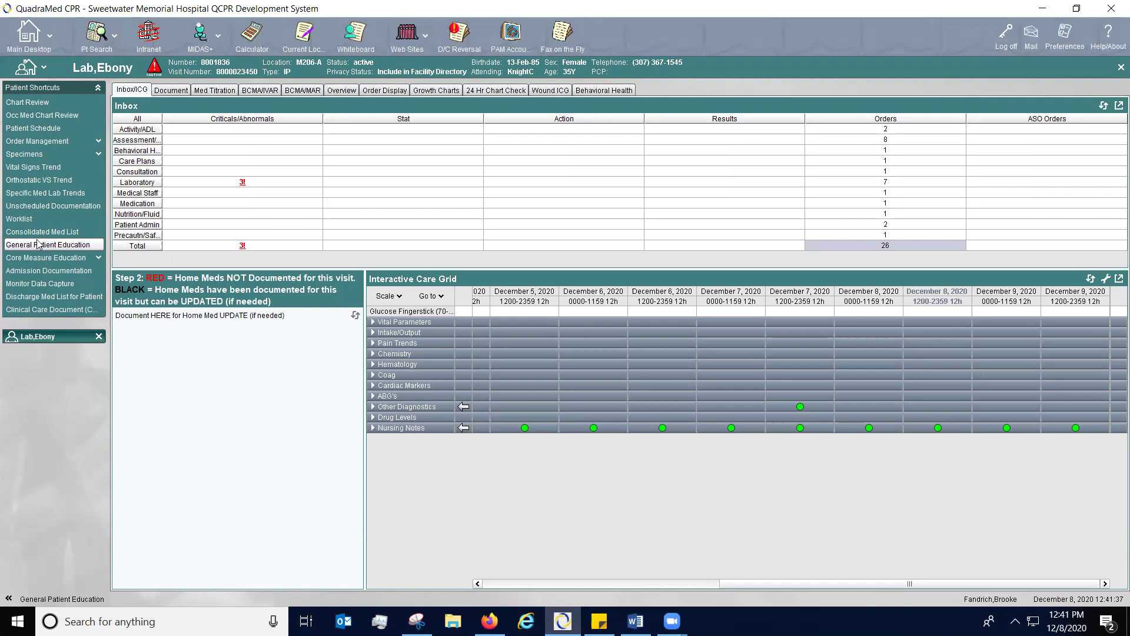
- Open the Patient Schedule and select the morning aspirin medication event on Tue, 8 Dec 20
click(51, 131)
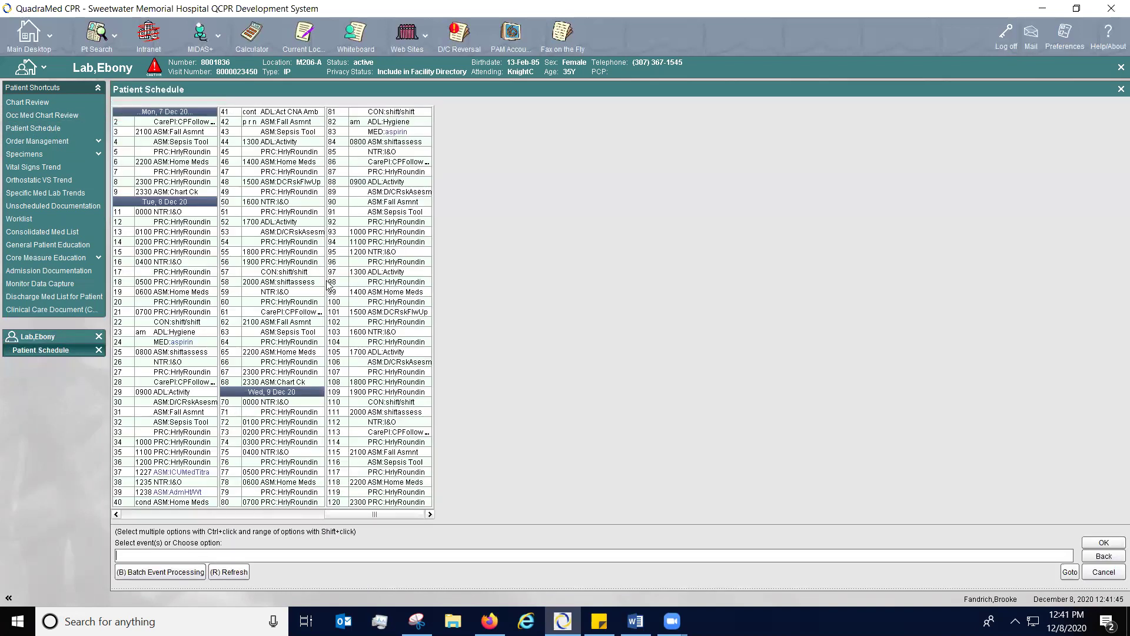
click(358, 304)
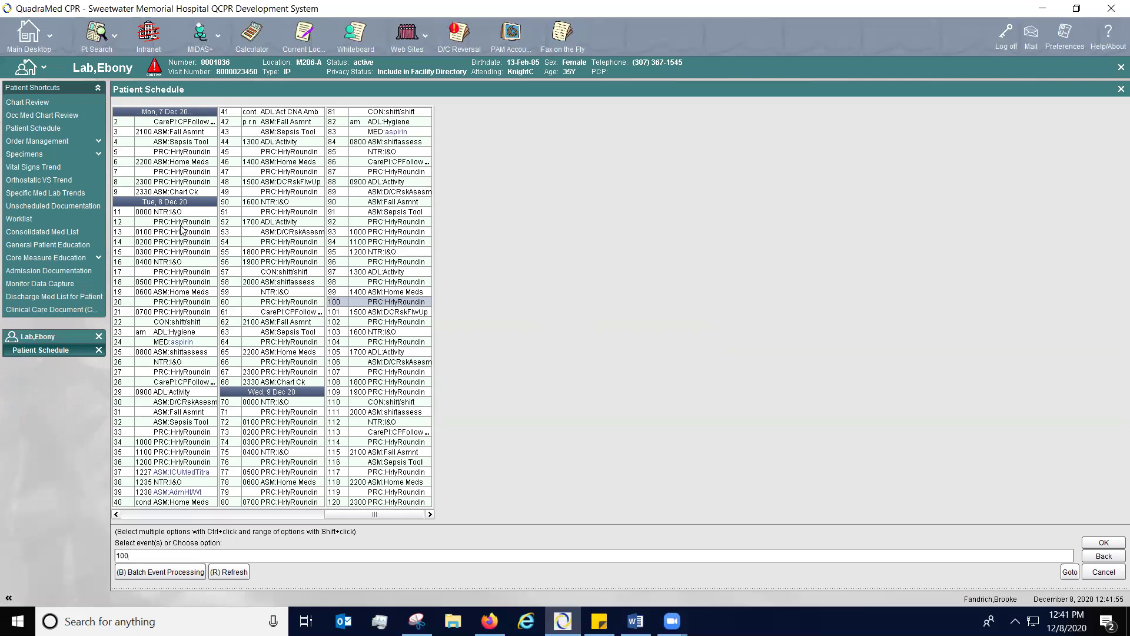
click(166, 344)
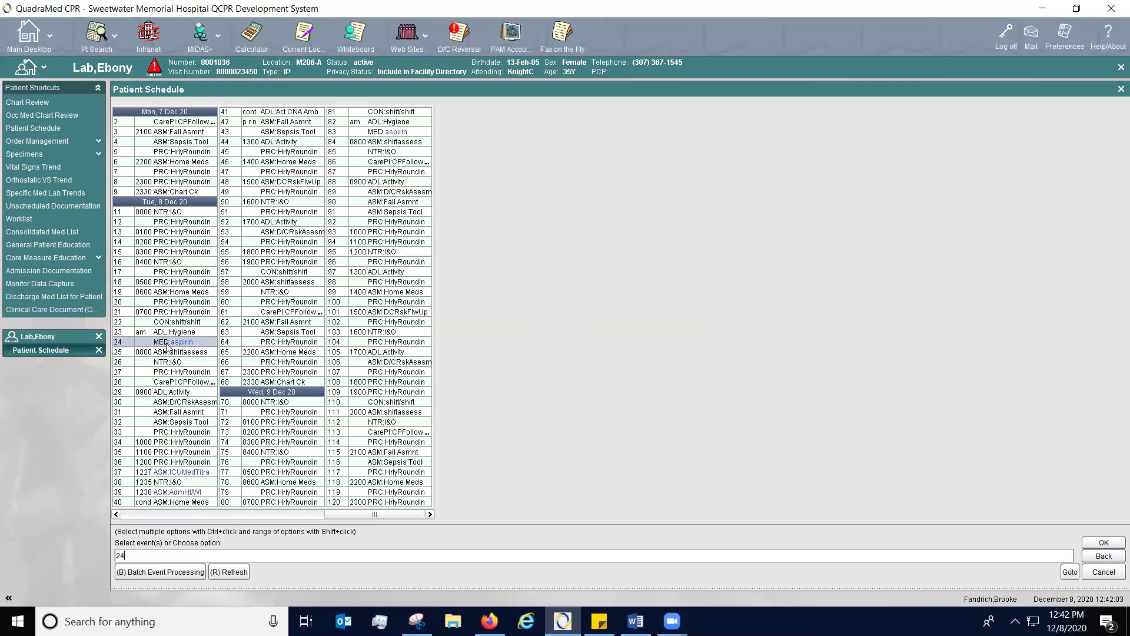
- View the aspirin order event and the 7 Dec 20 2100 Hourly Rounding event, and leave the Patient Schedule
double_click(166, 345)
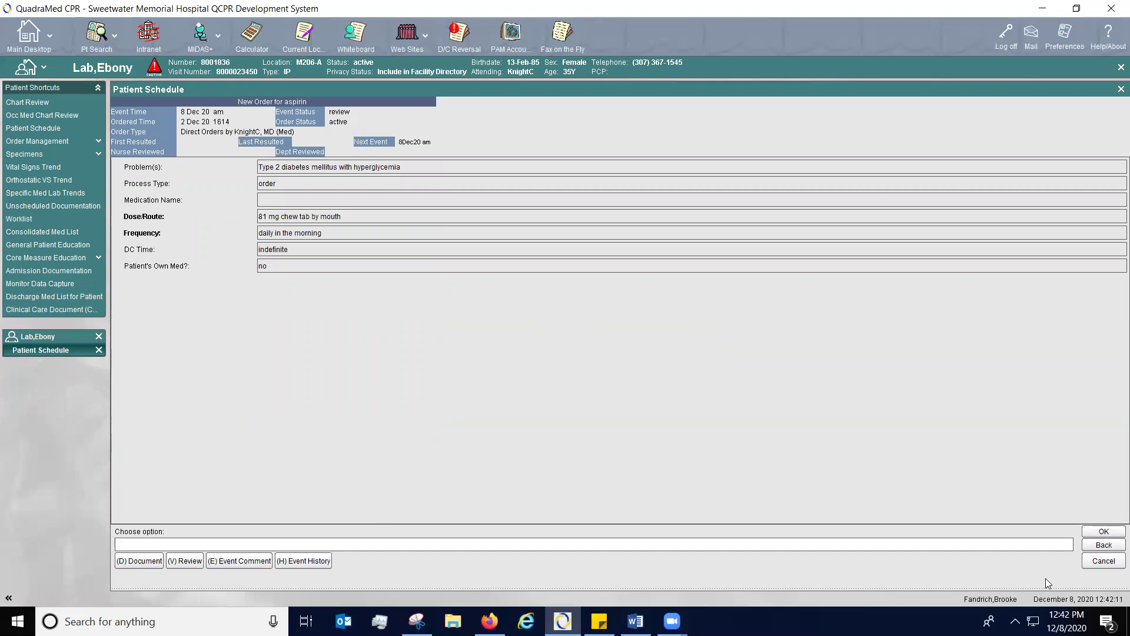
click(1088, 546)
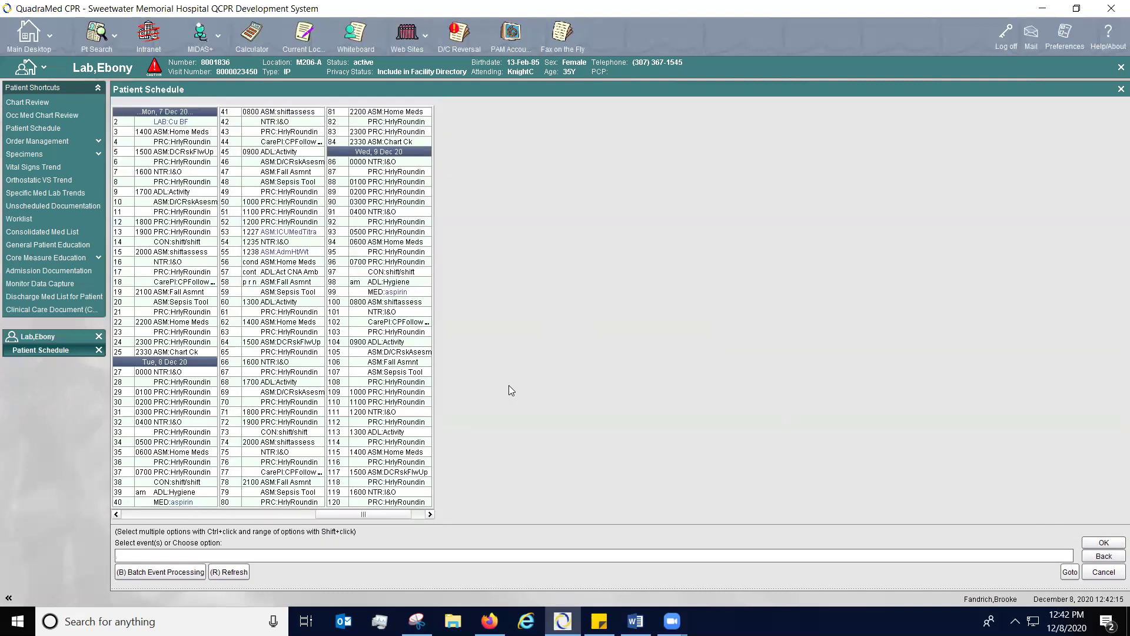
click(155, 314)
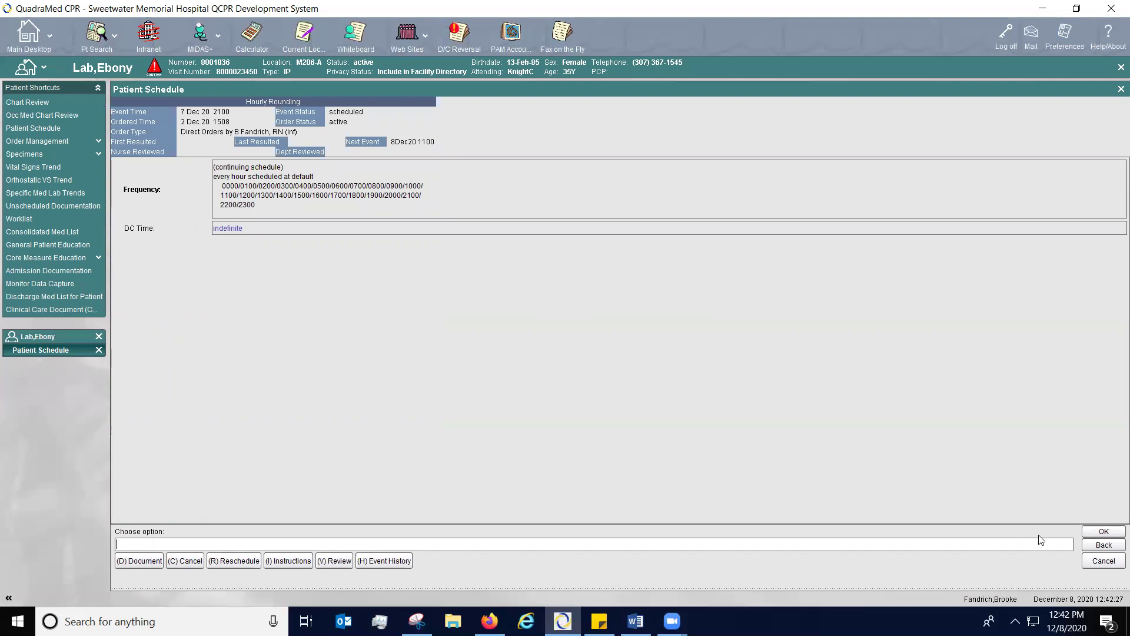
click(1090, 546)
click(1089, 545)
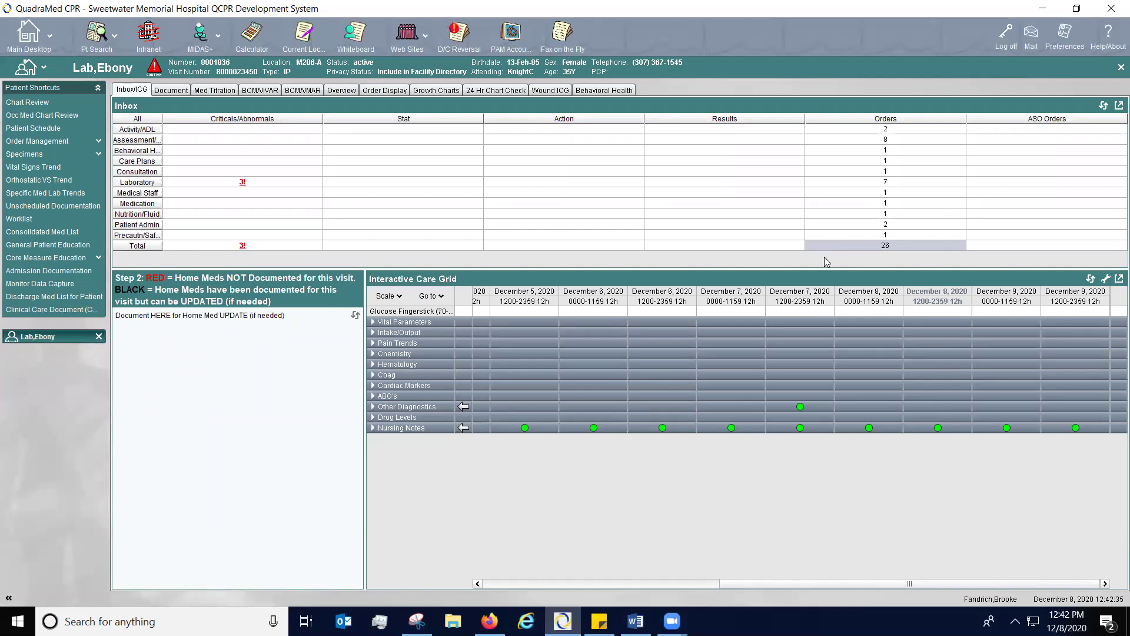
- Expand Nursing Notes and Other Diagnostics in the Interactive Care Grid and go back to the December 2, 2020 diagnostic results
click(372, 428)
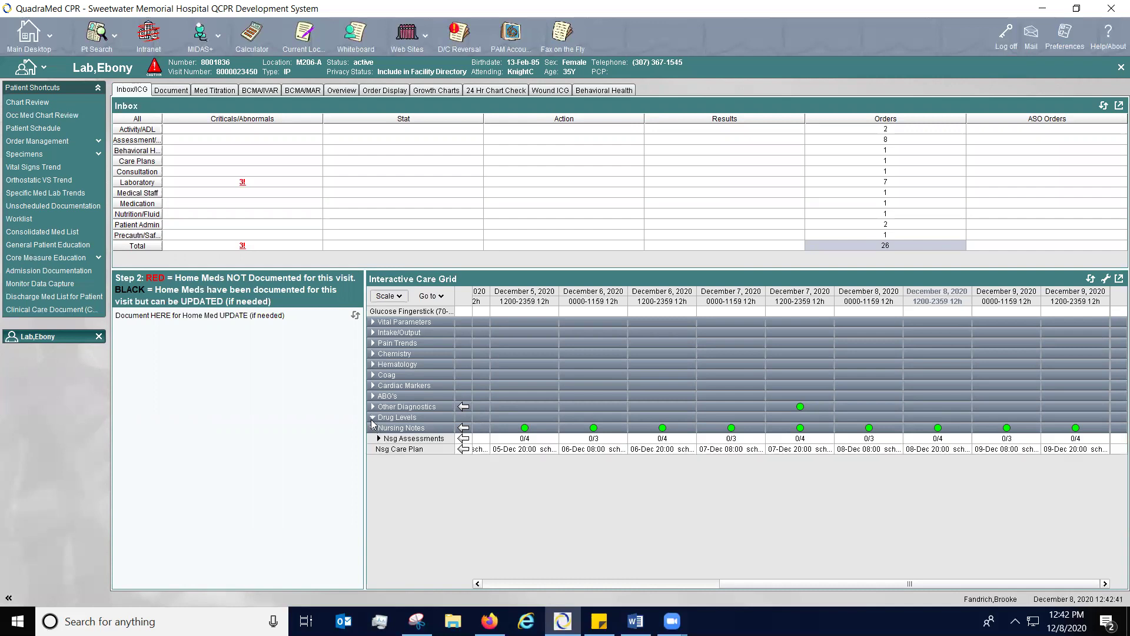
click(374, 407)
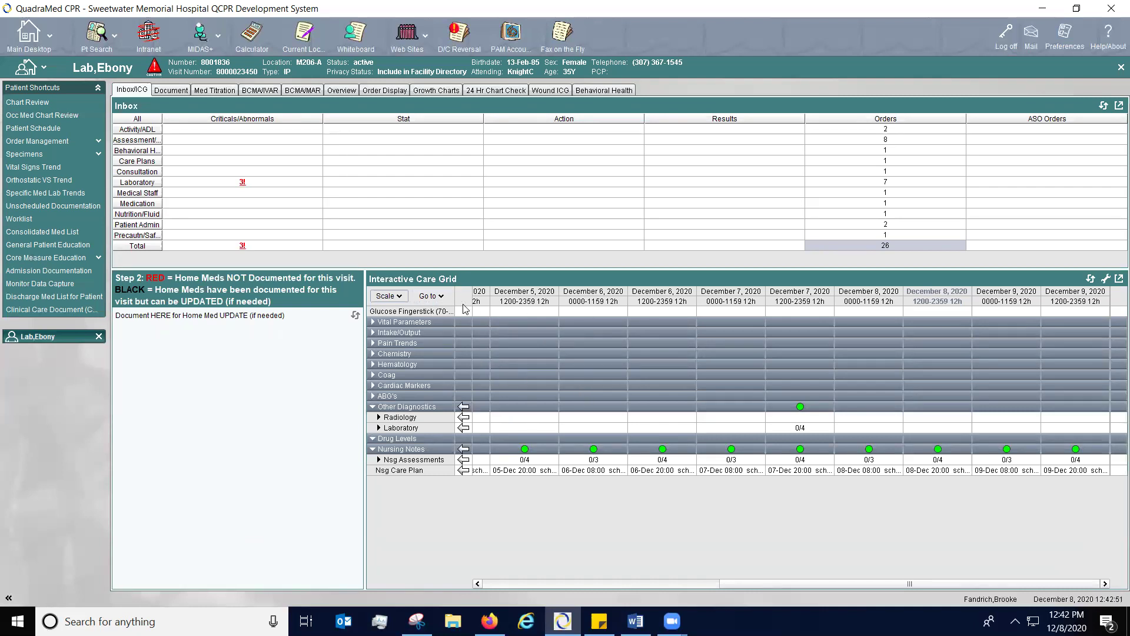
click(464, 407)
click(463, 406)
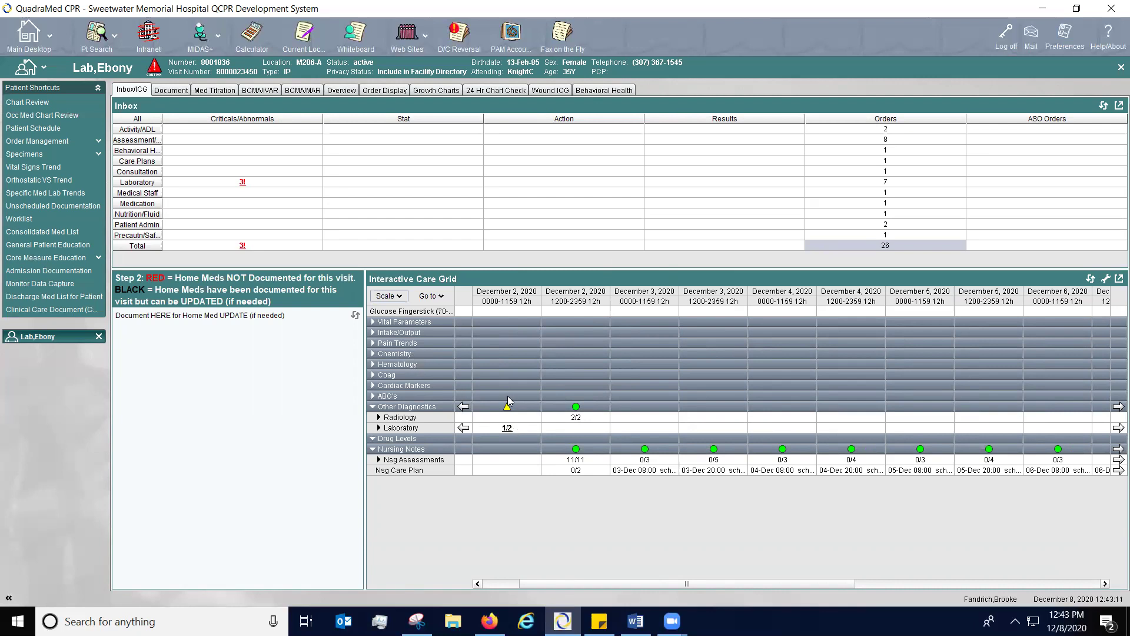
- Review the completed Lactate Level with Reflex result among the December 2, 2020 morning laboratory events, and close the result windows
click(508, 429)
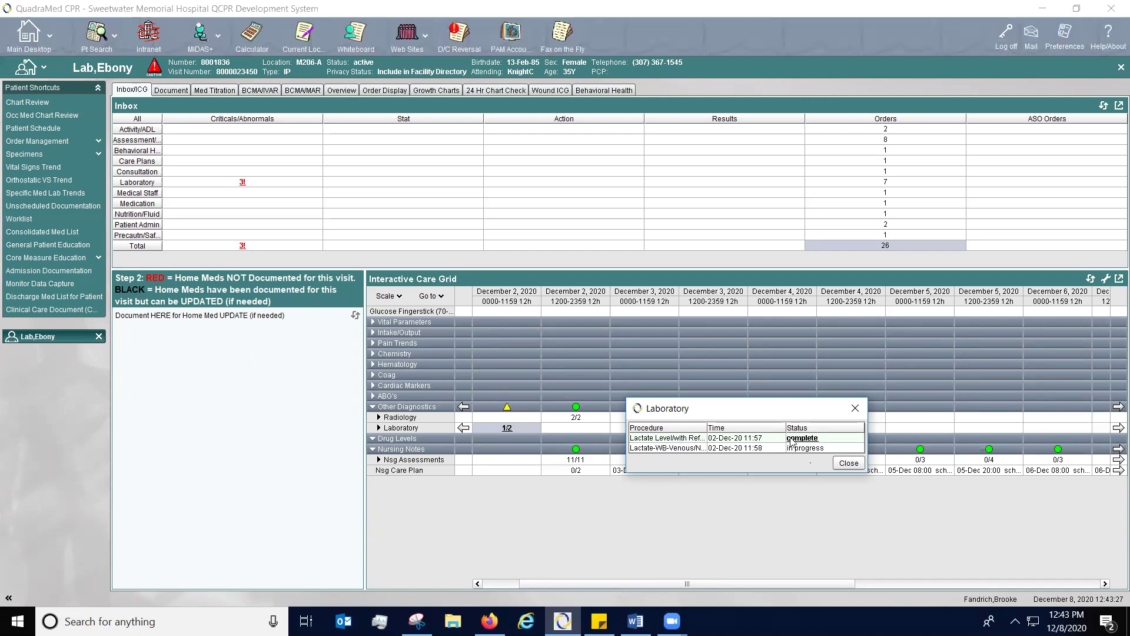
click(810, 440)
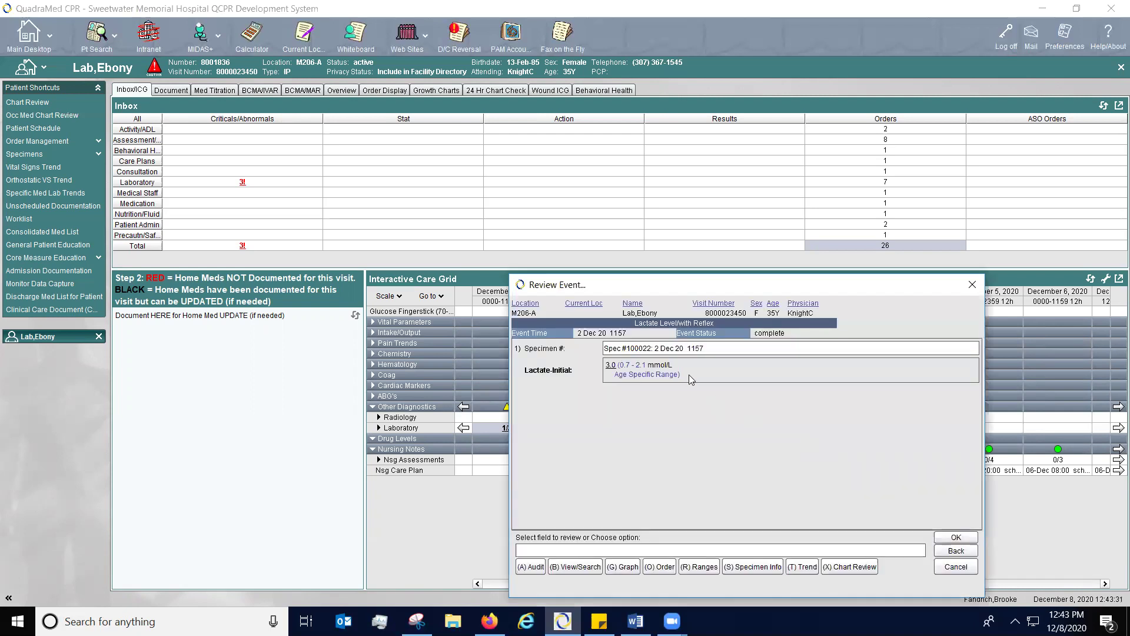
click(947, 551)
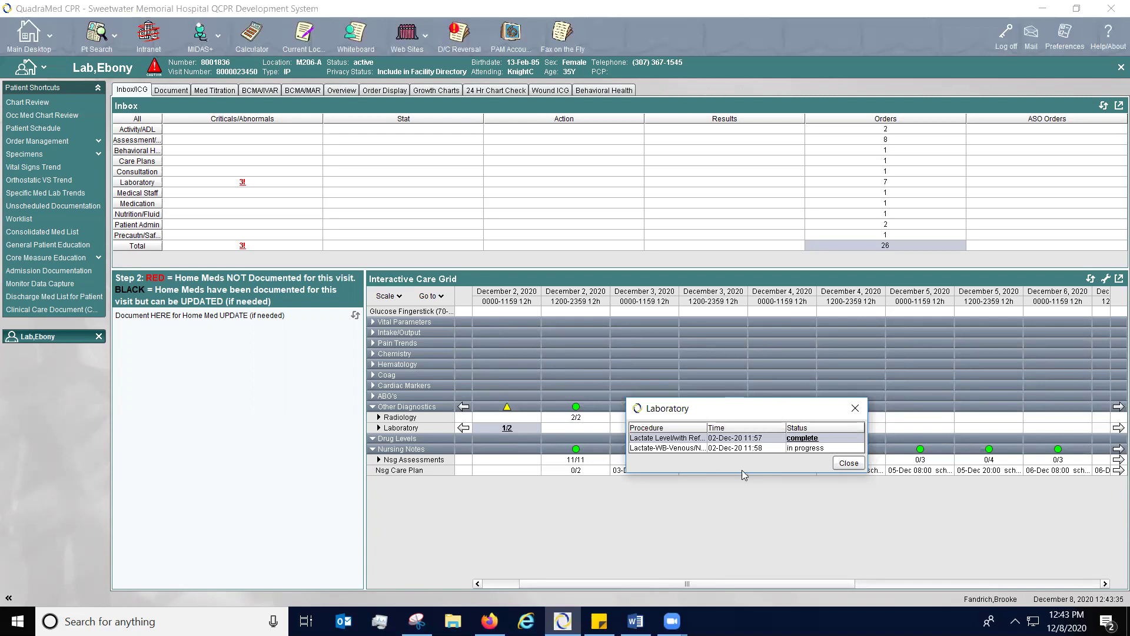
click(848, 464)
- Review the 24-Nov-20 09:46 Culture-Blood #2 result from the November 24, 2020 laboratory events in the care grid, and close its windows
drag(816, 587, 1061, 587)
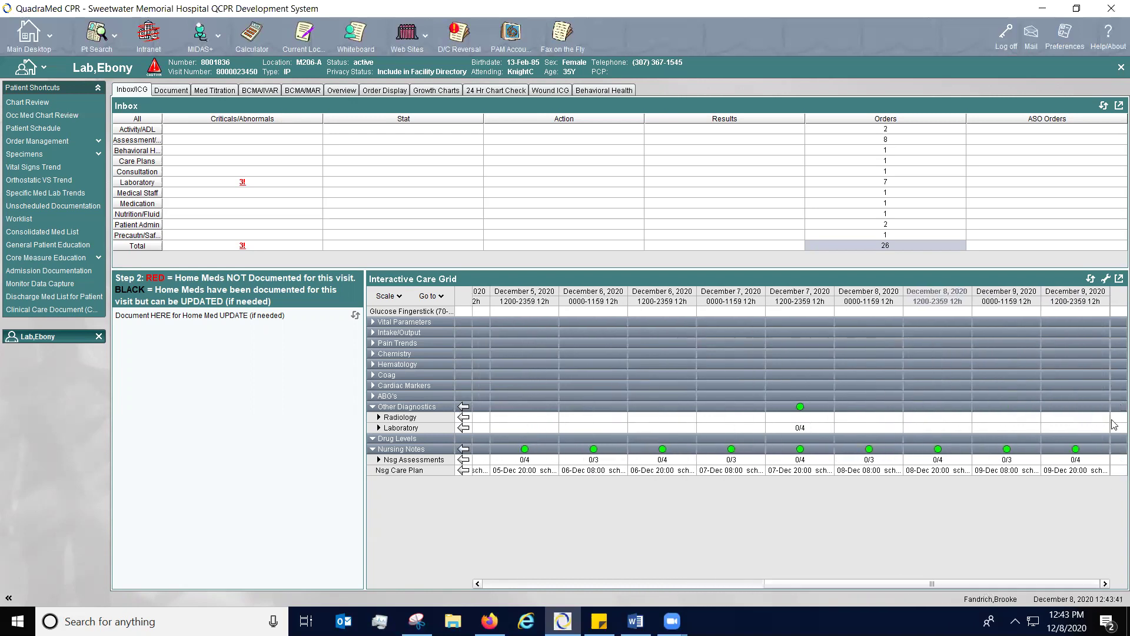
drag(1022, 580, 688, 595)
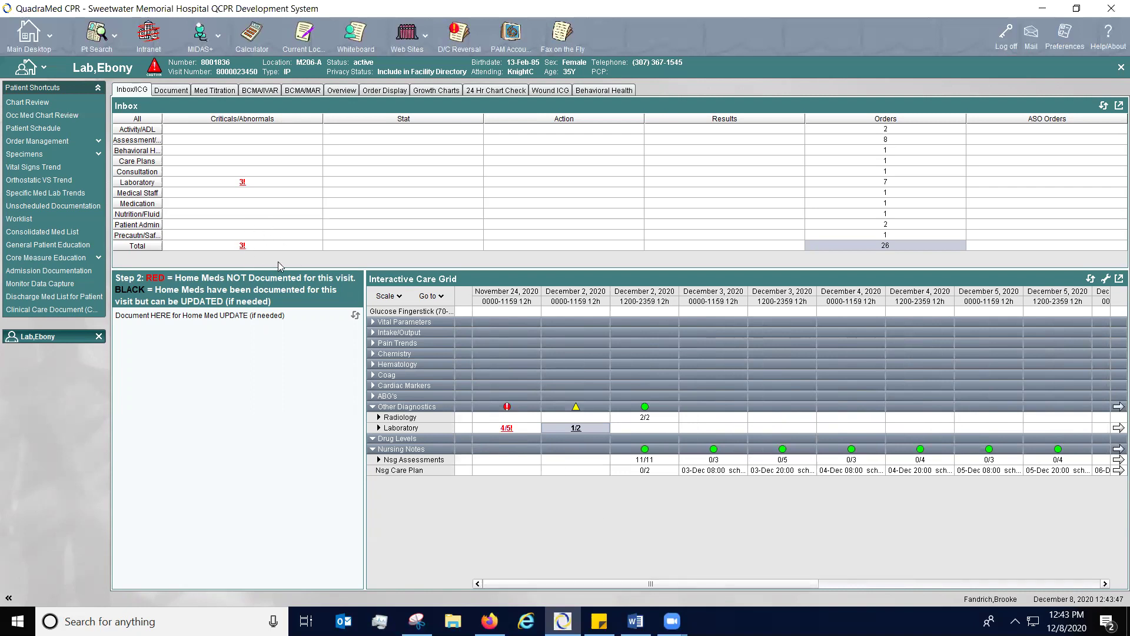
click(510, 429)
click(510, 430)
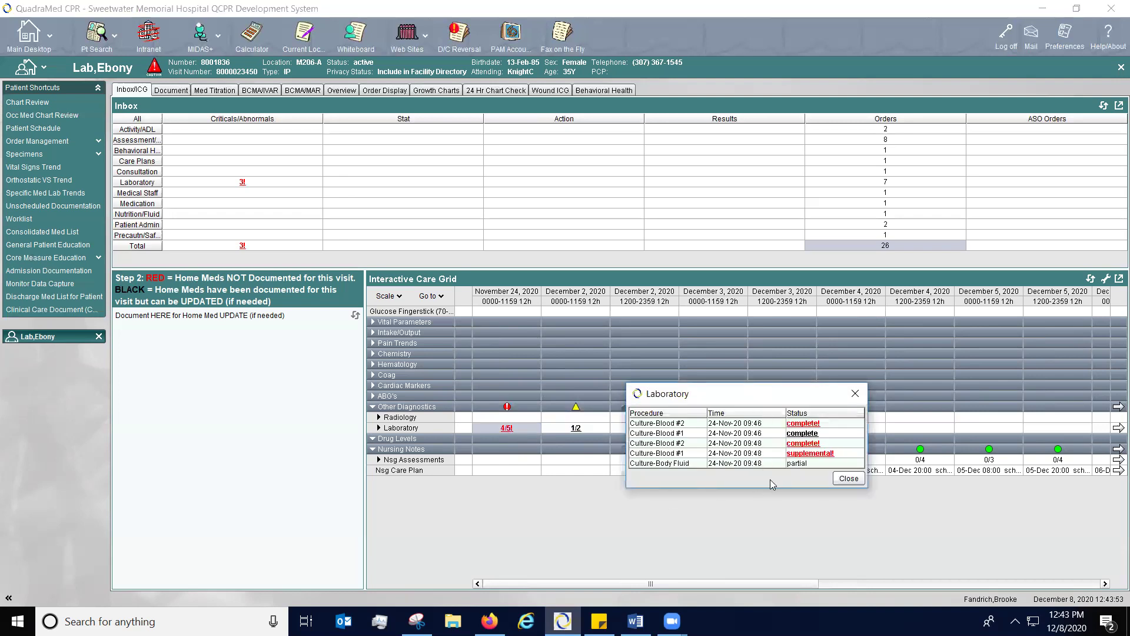
click(807, 425)
click(807, 428)
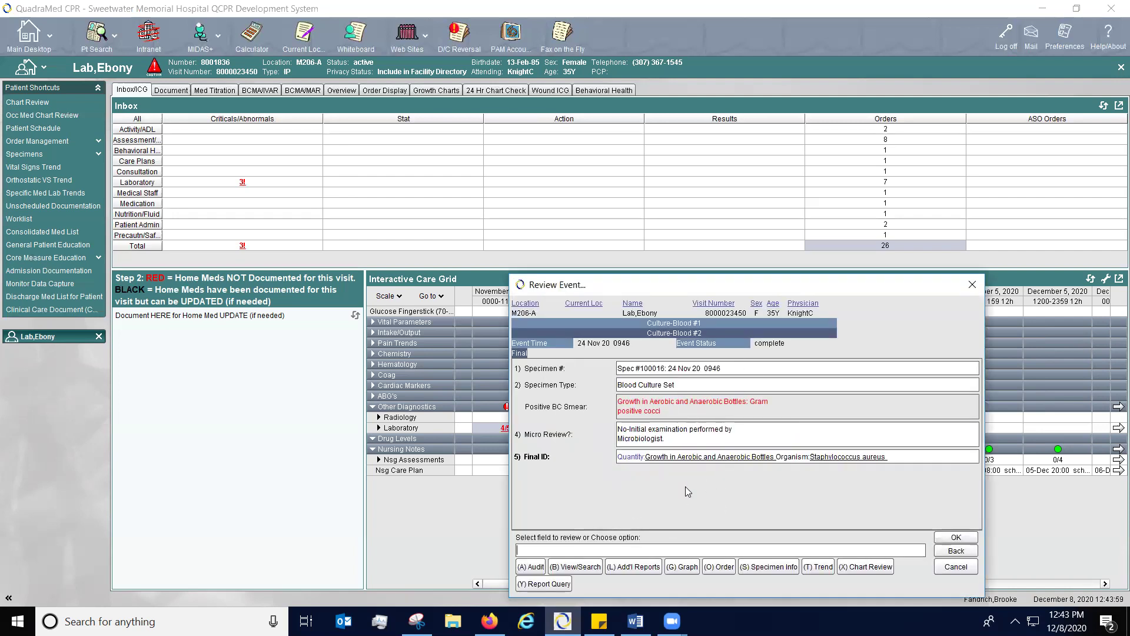
click(980, 284)
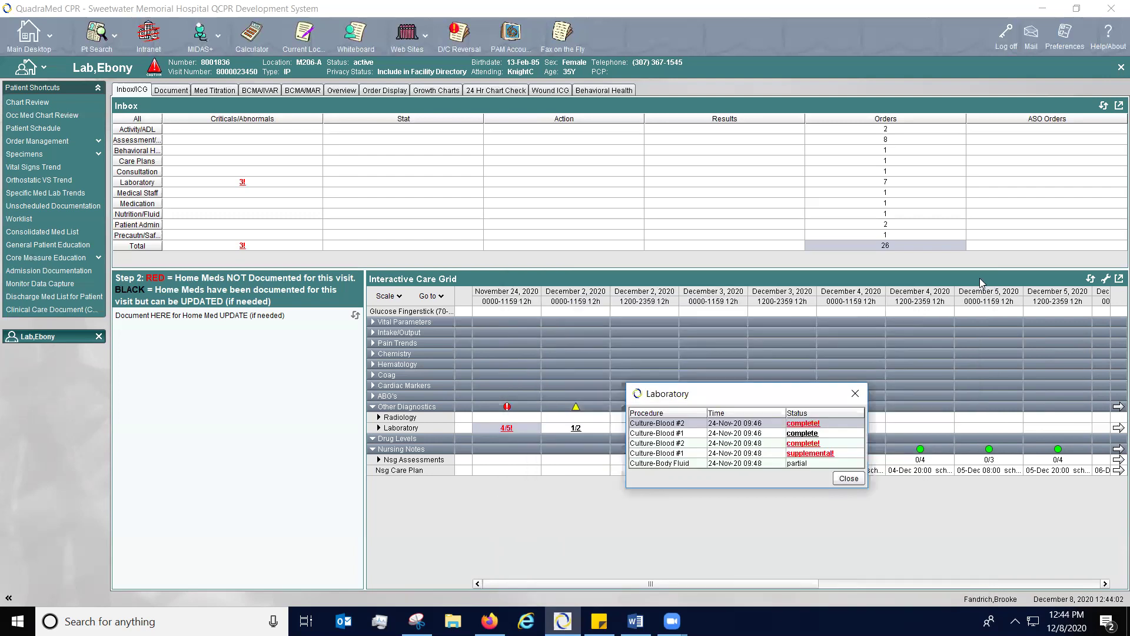
click(848, 479)
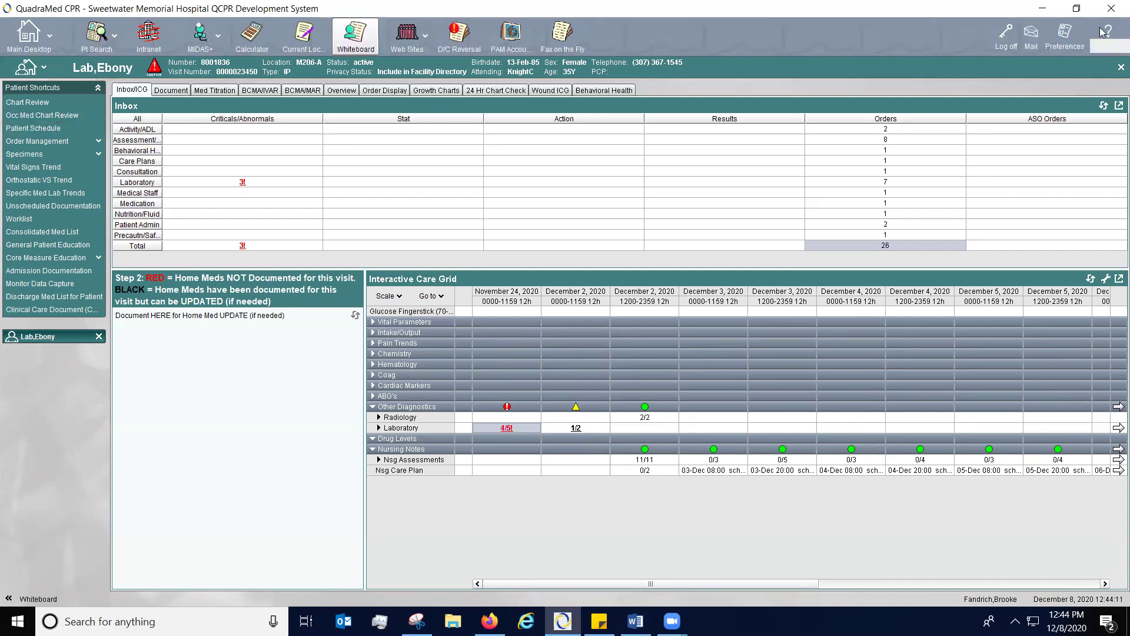
- Close the patient's chart and log off the system
click(1121, 67)
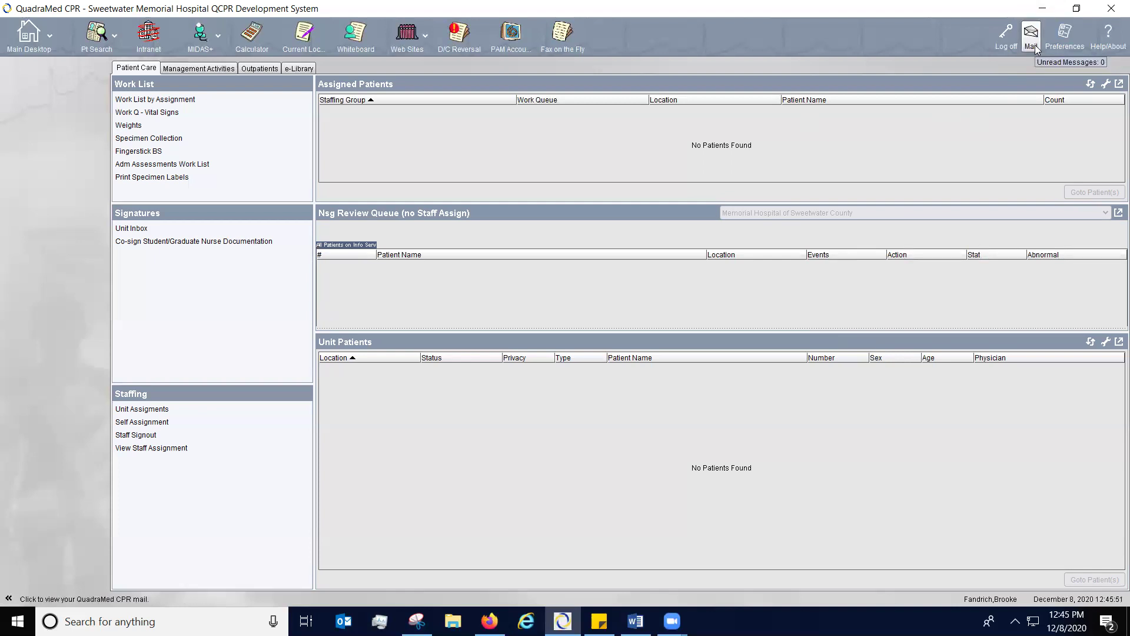
click(1005, 35)
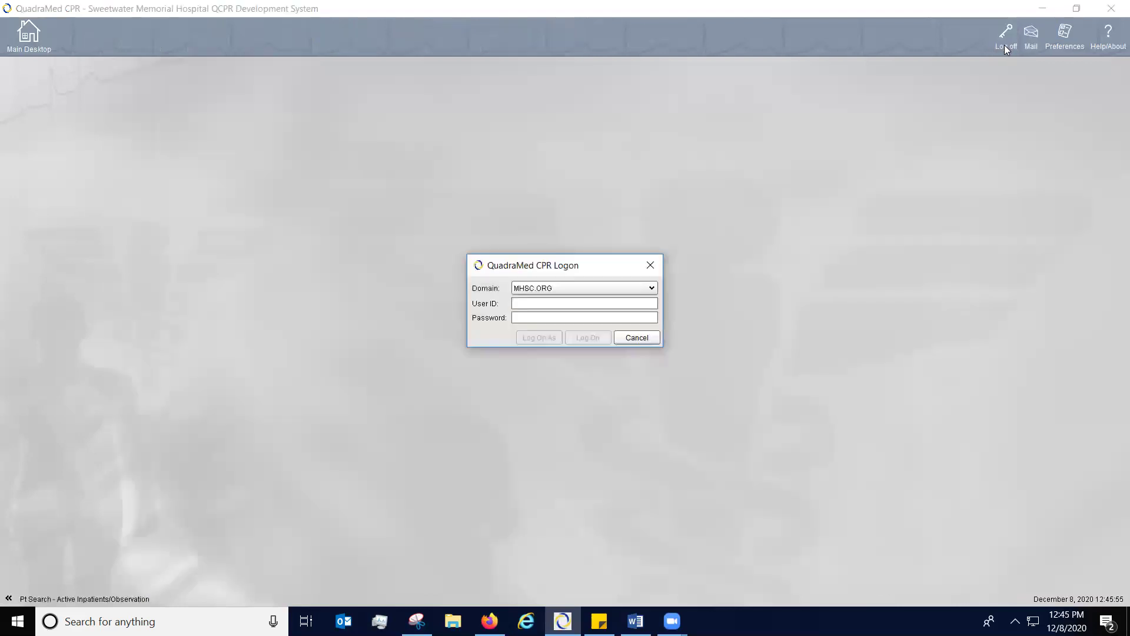